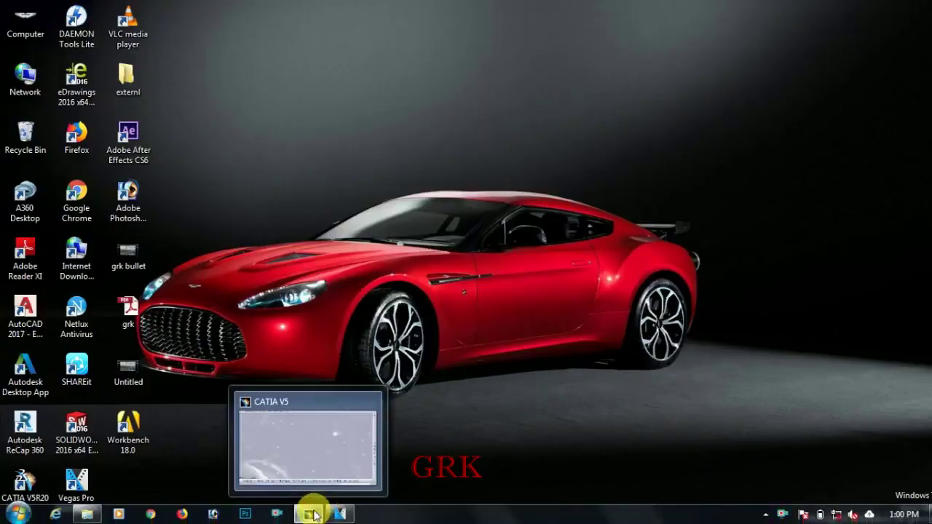
Restore the running CATIA V5 window so it fills the screen
click(313, 514)
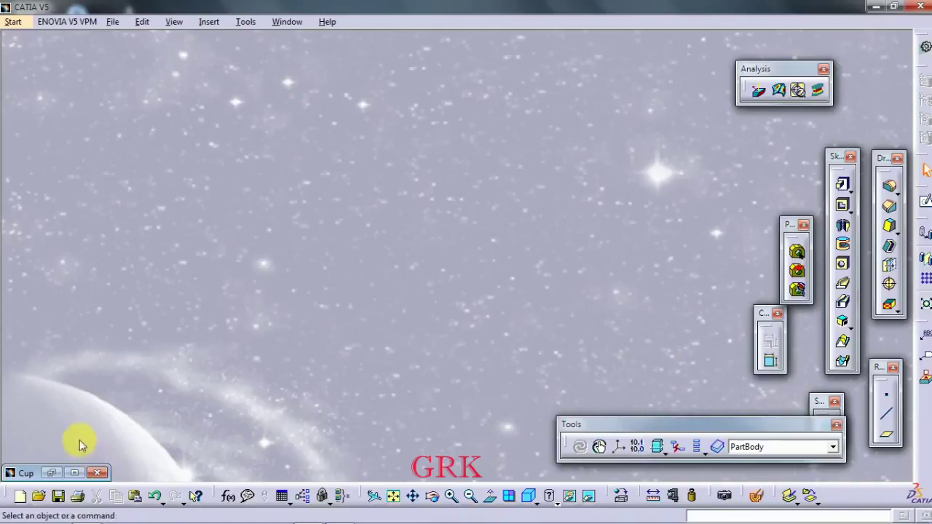
Create a new Part Design part named Cup
click(12, 22)
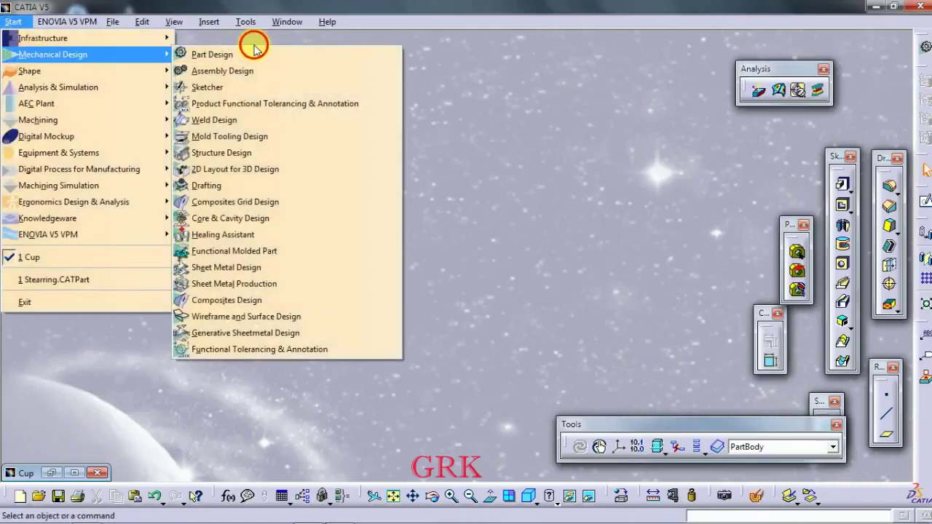
click(249, 55)
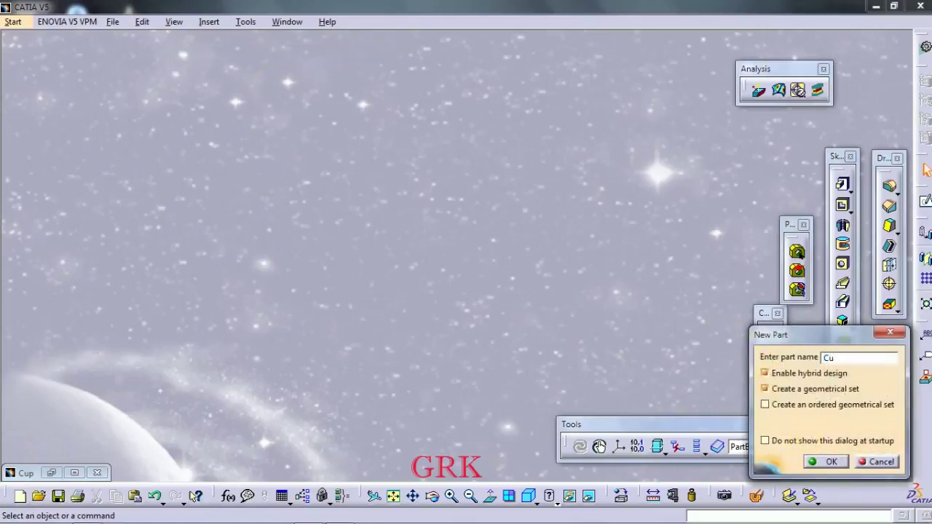
click(825, 461)
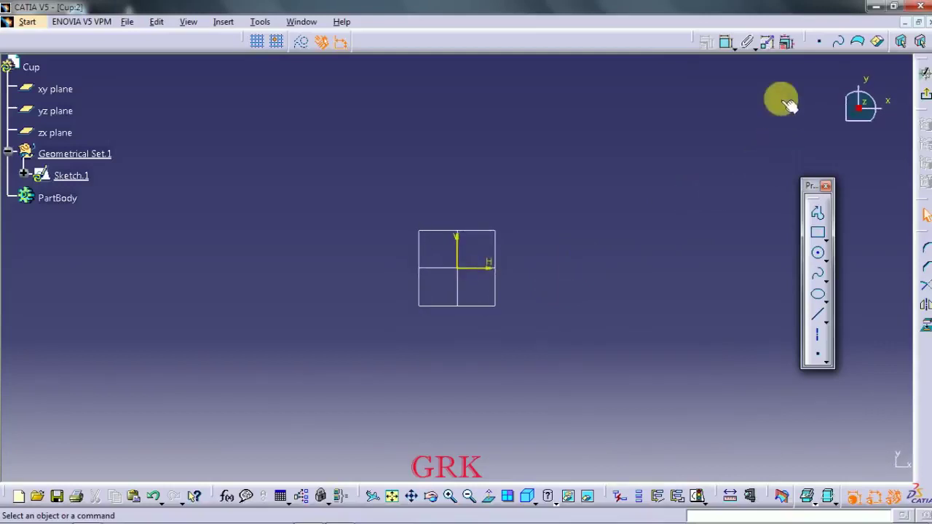
Draw a circle on the origin, constrain it to 100 mm diameter, and exit the sketch
click(818, 255)
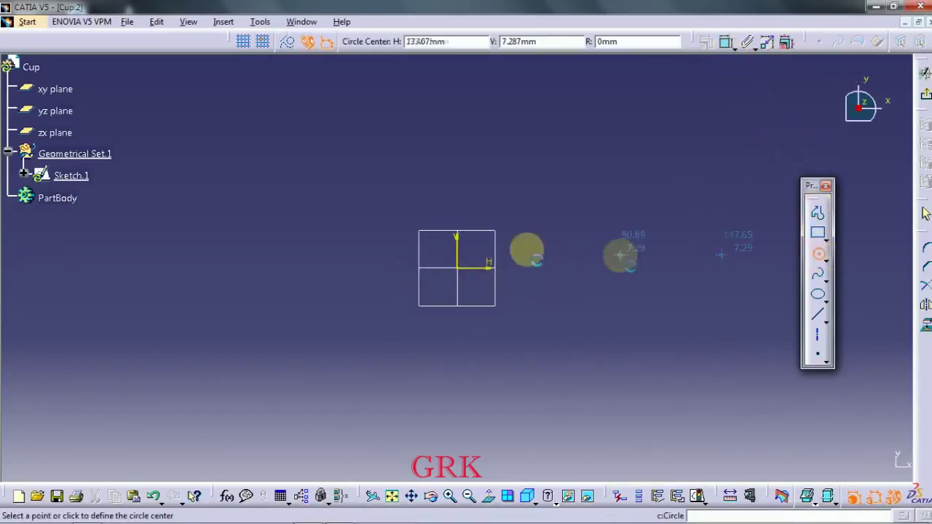
click(461, 271)
click(634, 303)
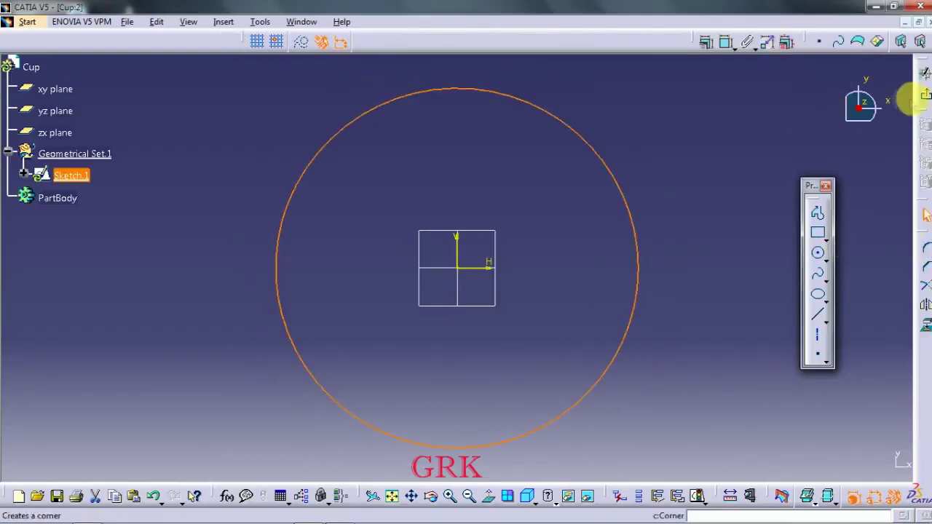
click(725, 44)
double_click(687, 123)
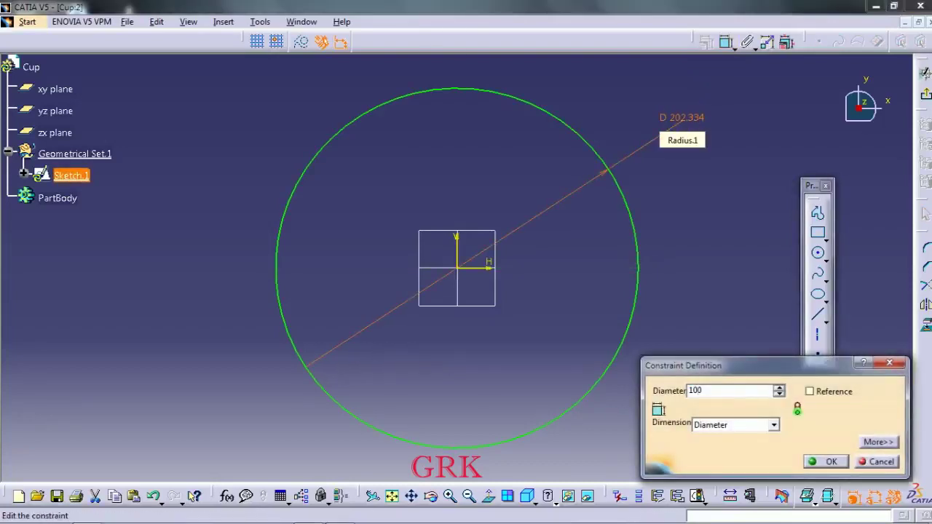
key(Return)
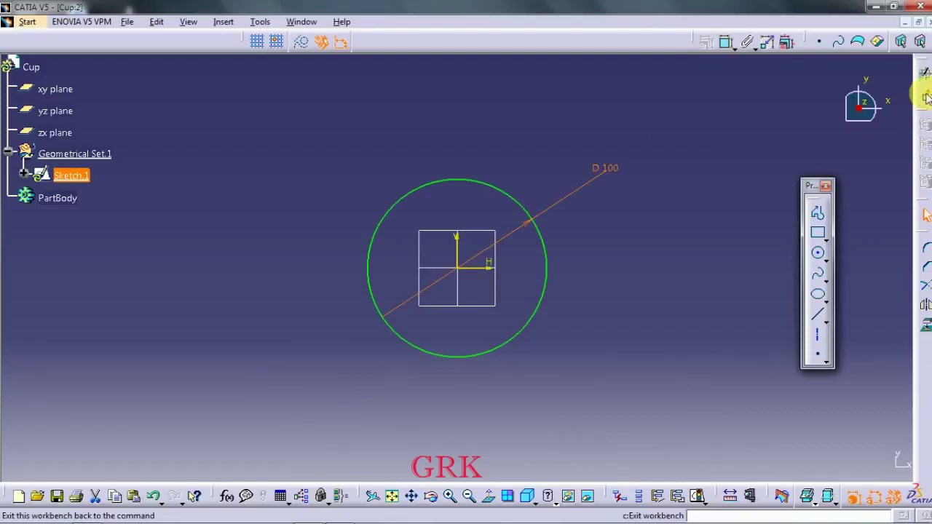
click(926, 97)
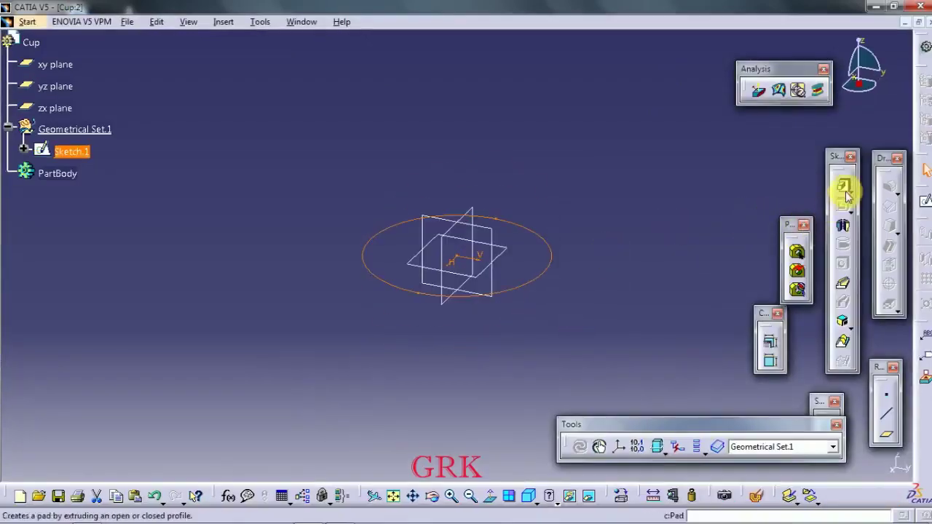
Pad the circle 100 mm into a solid cylinder, then start a sketch on the yz plane
click(844, 189)
click(595, 295)
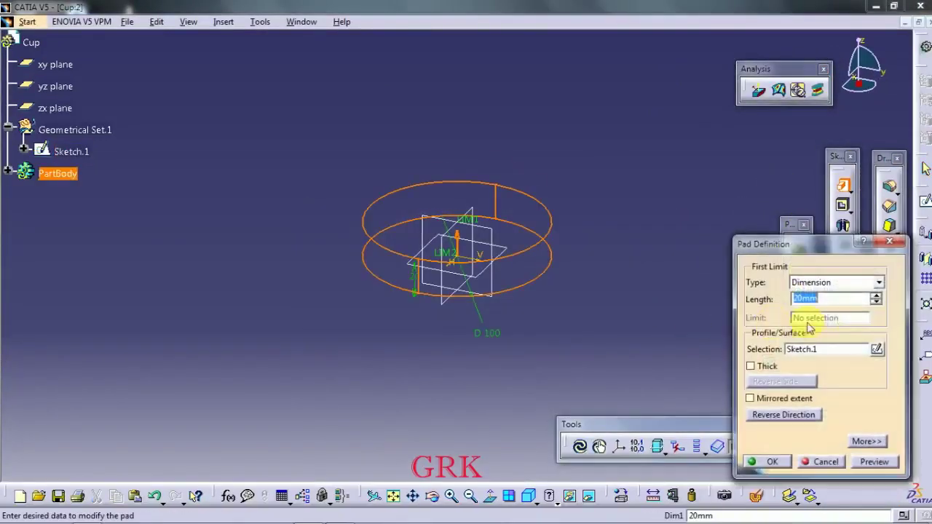
click(764, 461)
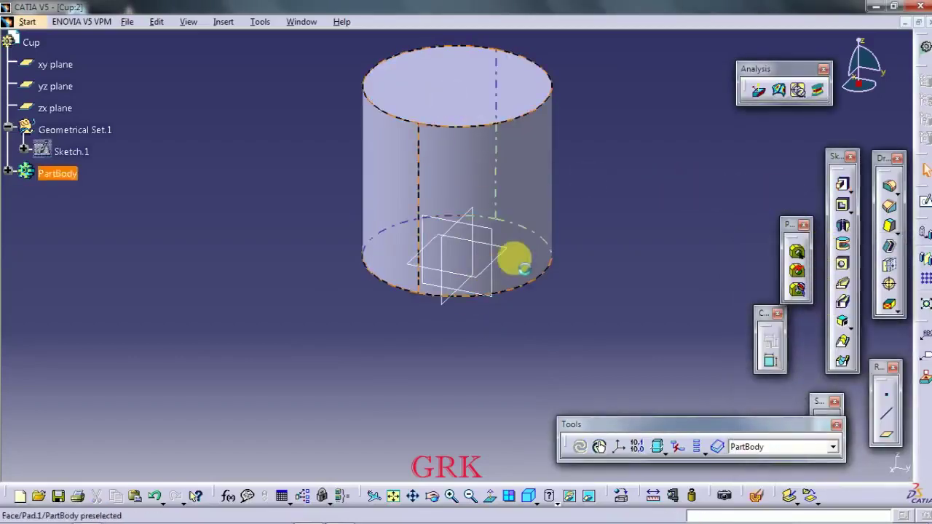
click(489, 246)
click(923, 204)
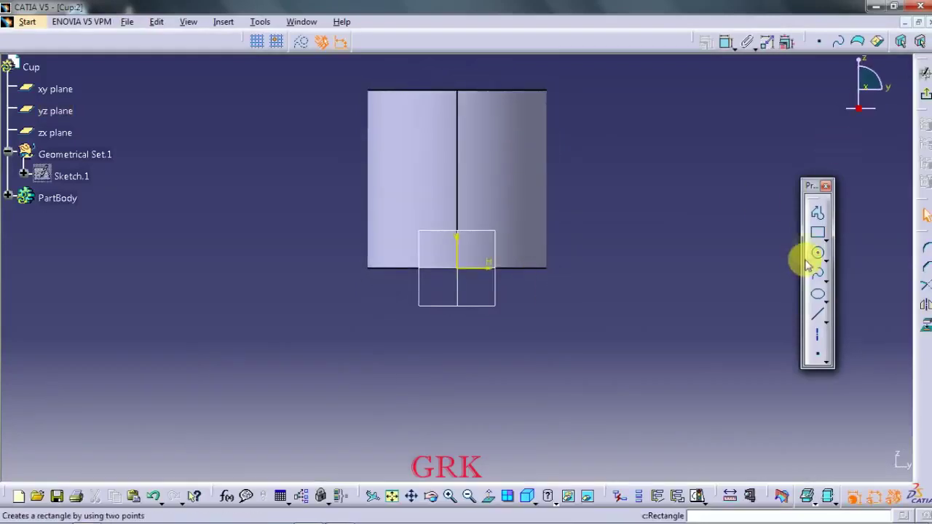
Draw a closed triangle against the cylinder's right wall with its apex on the top corner
click(817, 212)
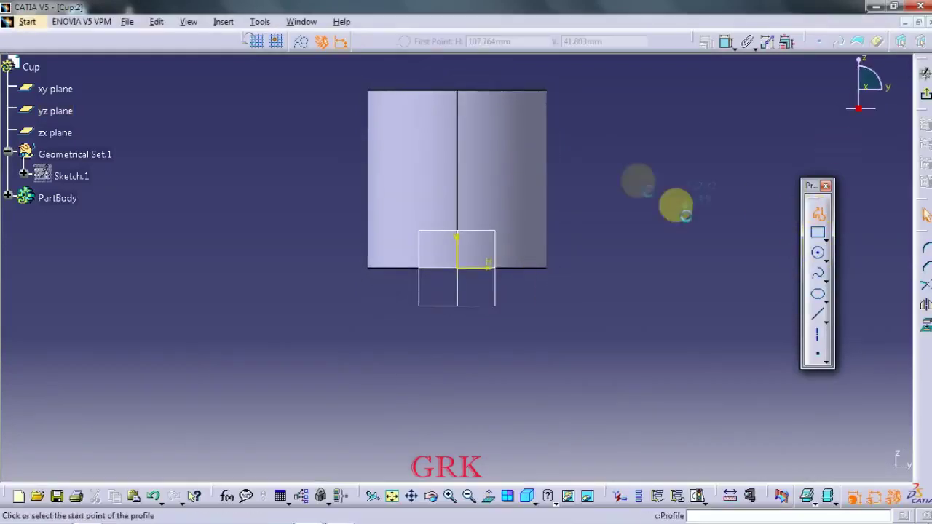
mouse_move(557, 79)
middle_down()
mouse_move(538, 230)
mouse_move(485, 214)
middle_up()
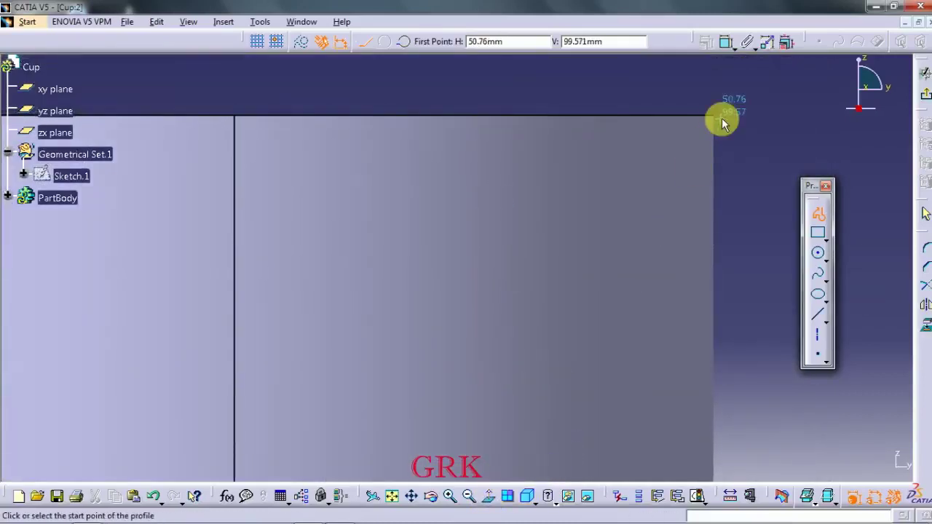
click(726, 75)
mouse_move(670, 282)
middle_down()
mouse_move(671, 375)
mouse_move(653, 459)
middle_up()
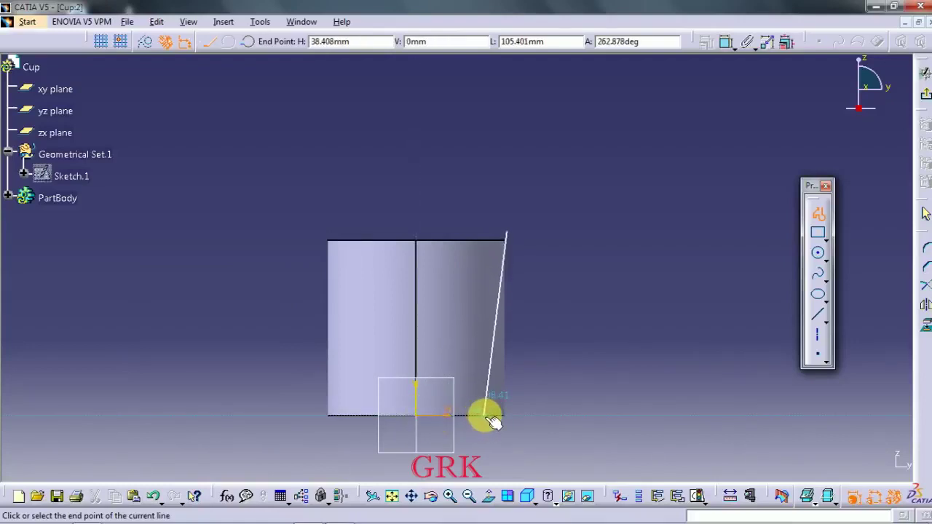
click(485, 415)
click(573, 413)
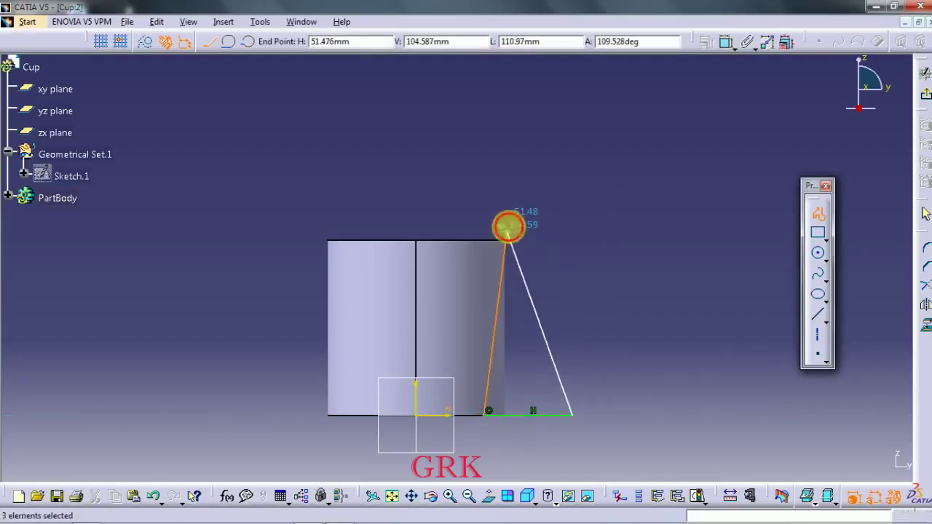
click(507, 232)
mouse_move(590, 281)
ctrl+middle_down()
mouse_move(629, 107)
mouse_move(566, 266)
mouse_move(690, 137)
ctrl+middle_up()
drag(696, 138, 685, 140)
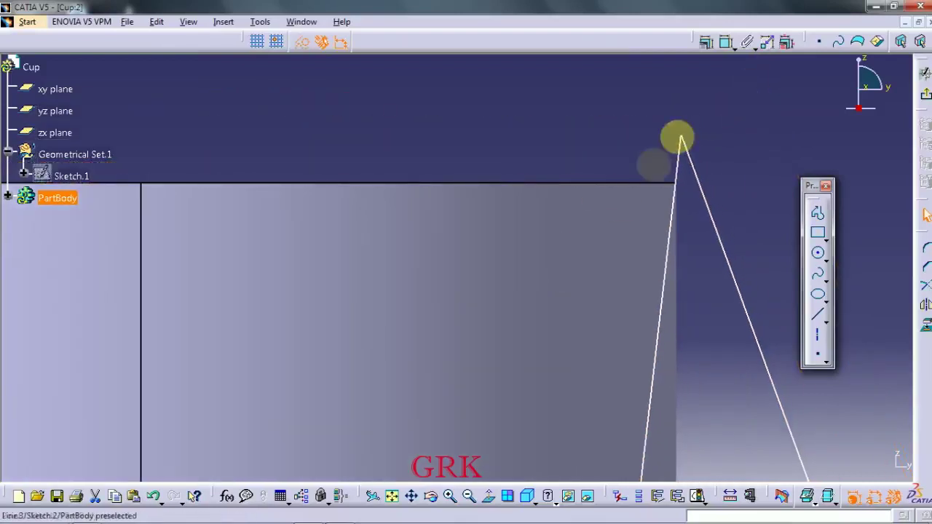
ctrl+middle_drag(589, 181, 590, 322)
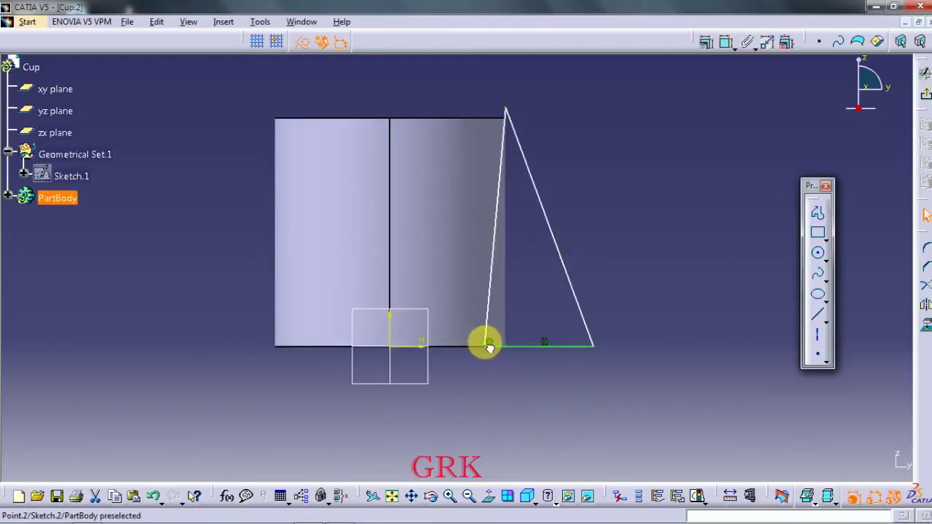
click(924, 93)
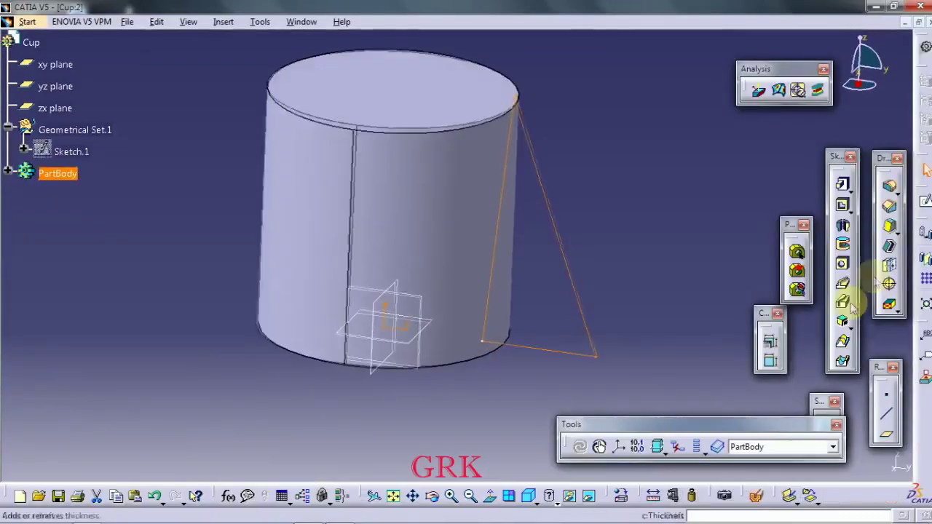
Groove the triangle 360° around the cylinder axis to taper the cup toward its base
click(841, 245)
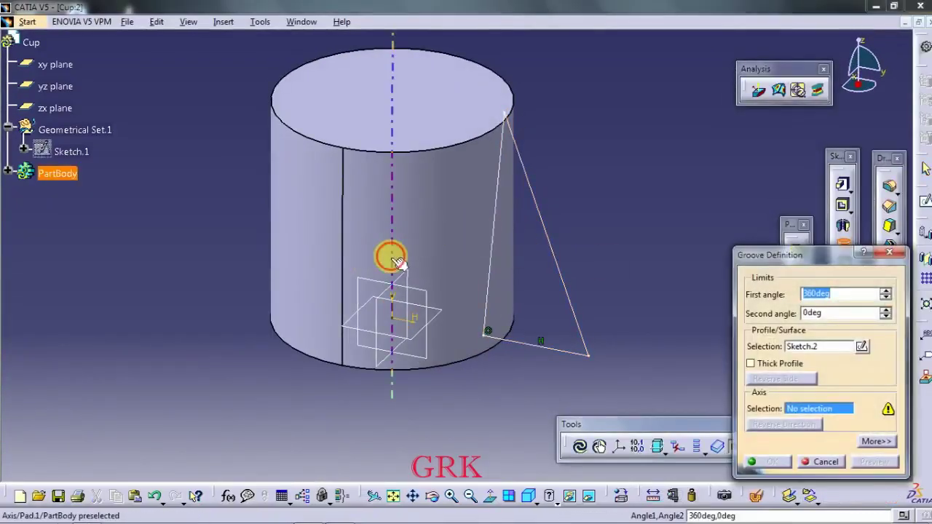
click(393, 258)
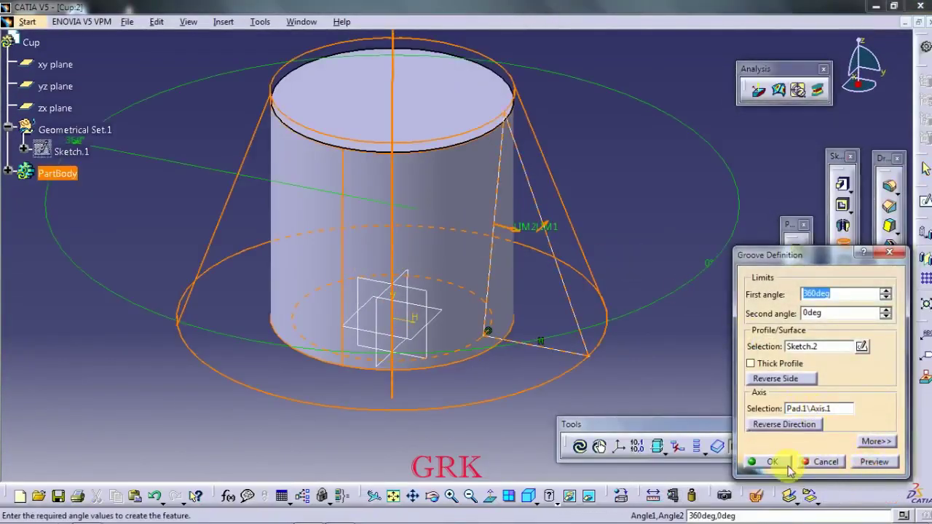
click(874, 461)
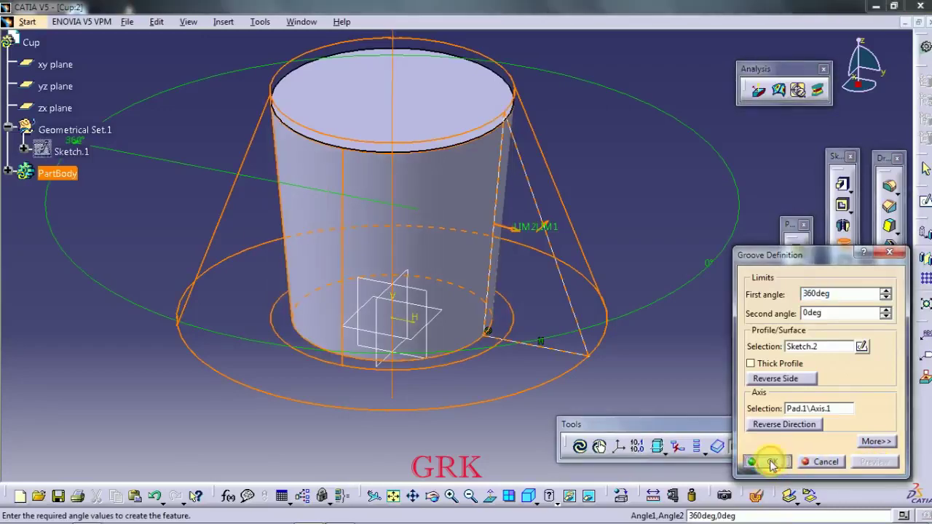
click(772, 461)
middle_drag(593, 201, 546, 255)
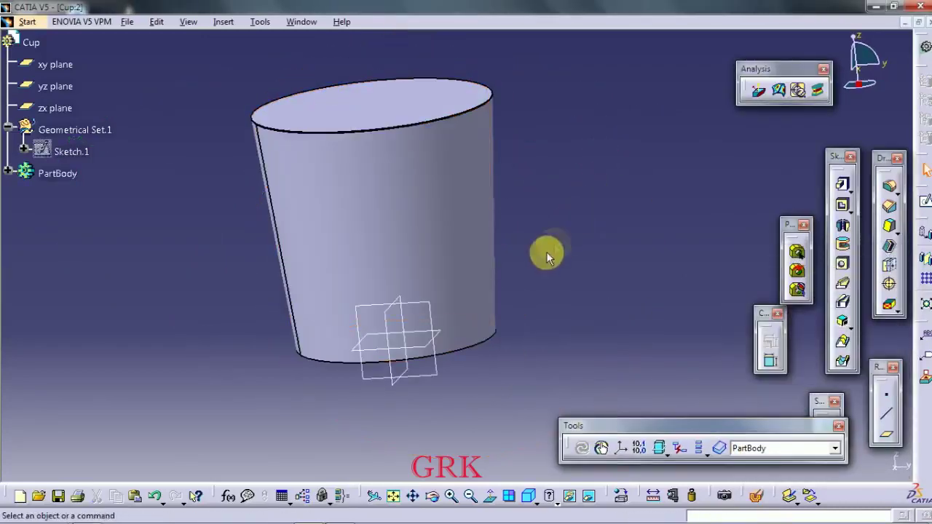
middle_drag(581, 187, 563, 190)
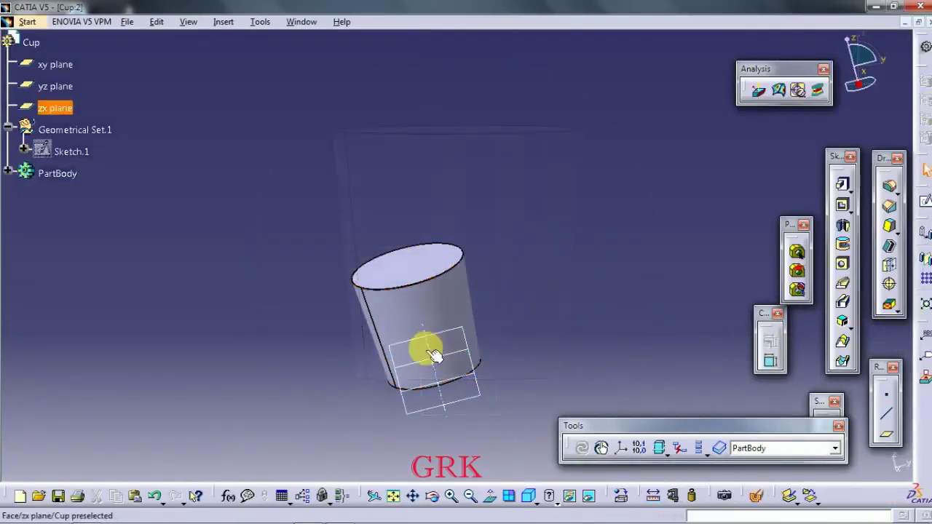
Add a reference plane offset 41 mm from the zx plane
click(885, 435)
text(41)
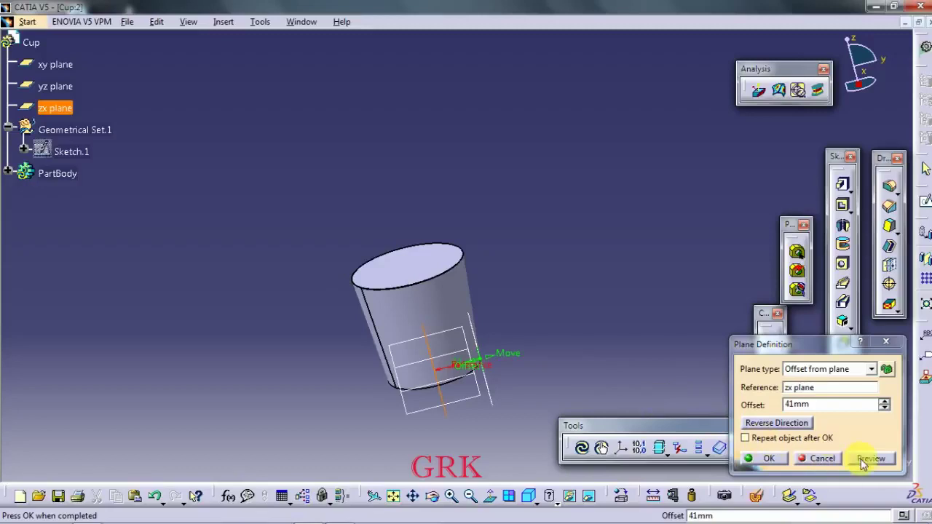
click(768, 459)
mouse_move(457, 277)
middle_down()
mouse_move(536, 322)
mouse_move(366, 359)
mouse_move(463, 335)
middle_up()
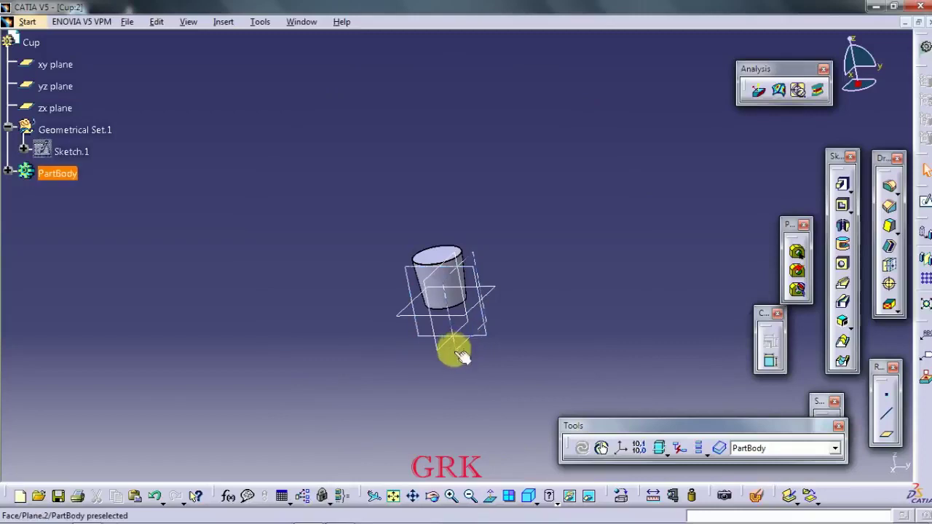
Sketch a small circle just above the origin on the new offset plane and exit the sketch
click(451, 343)
click(926, 168)
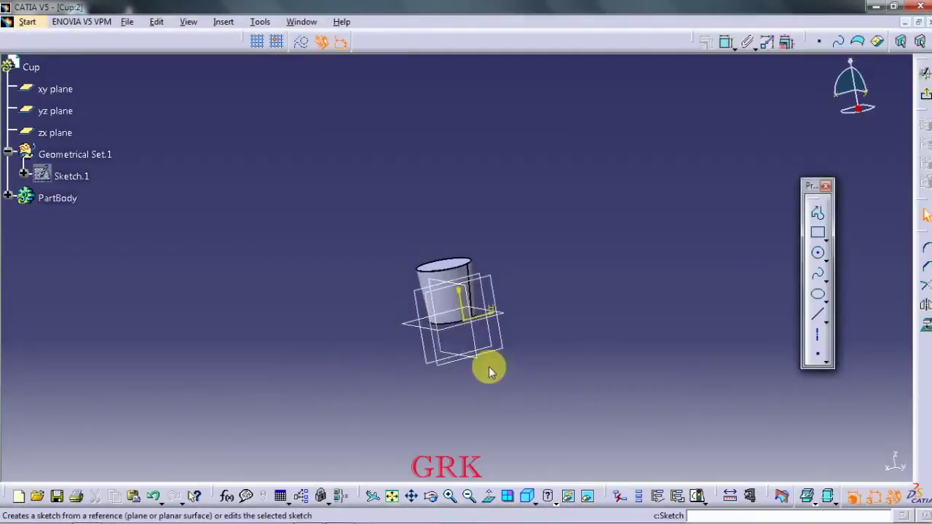
middle_drag(513, 287, 500, 223)
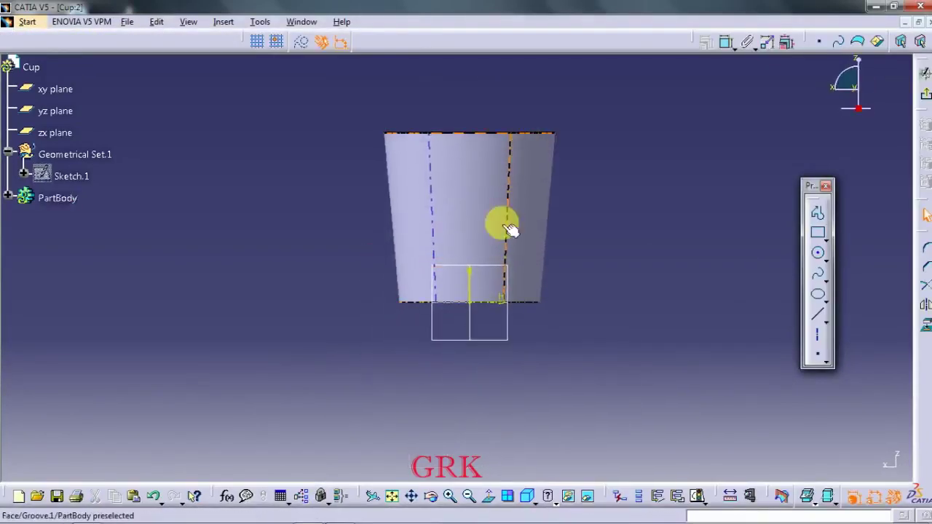
mouse_move(645, 353)
middle_down()
mouse_move(653, 260)
mouse_move(620, 354)
middle_up()
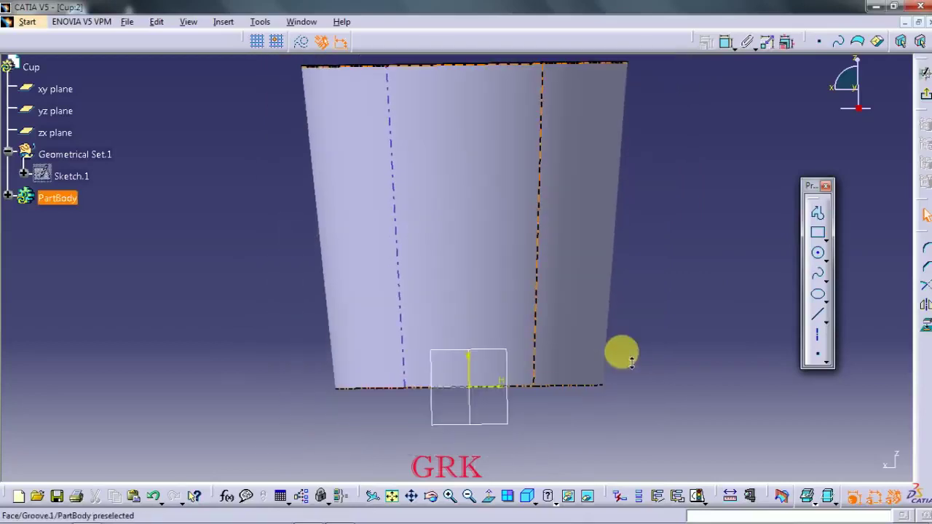
click(818, 254)
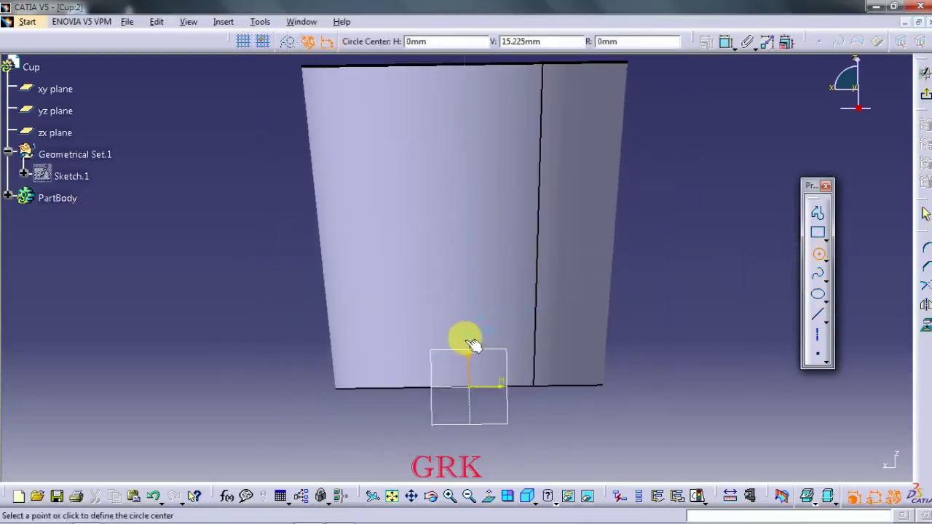
click(469, 316)
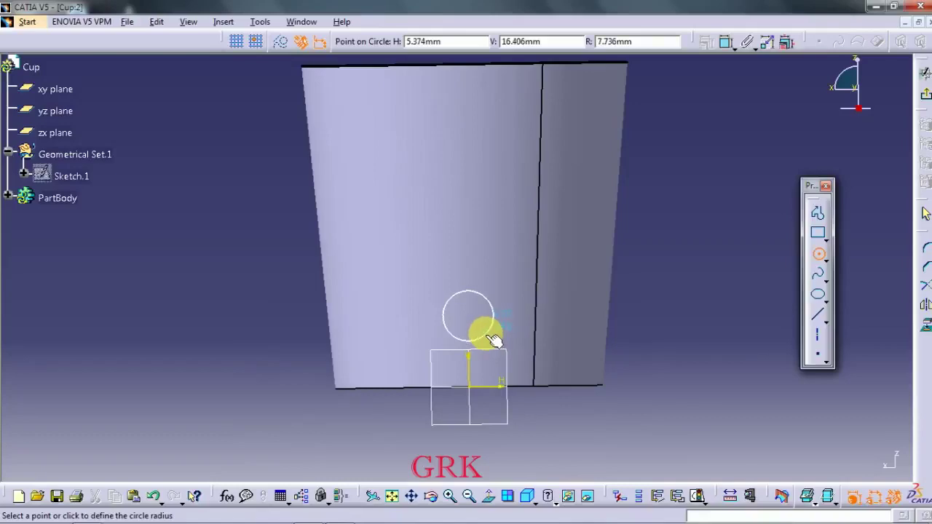
click(492, 340)
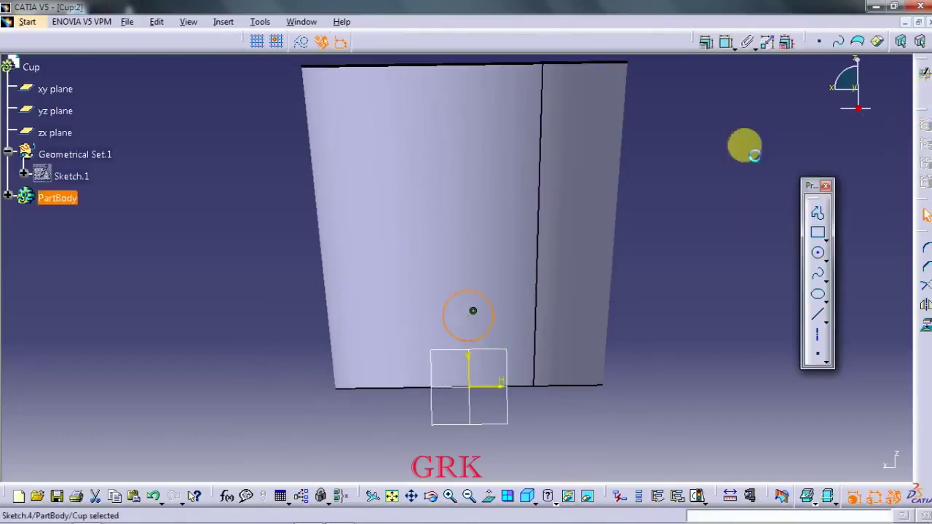
click(925, 73)
mouse_move(535, 248)
middle_down()
mouse_move(658, 256)
mouse_move(609, 235)
mouse_move(618, 229)
middle_up()
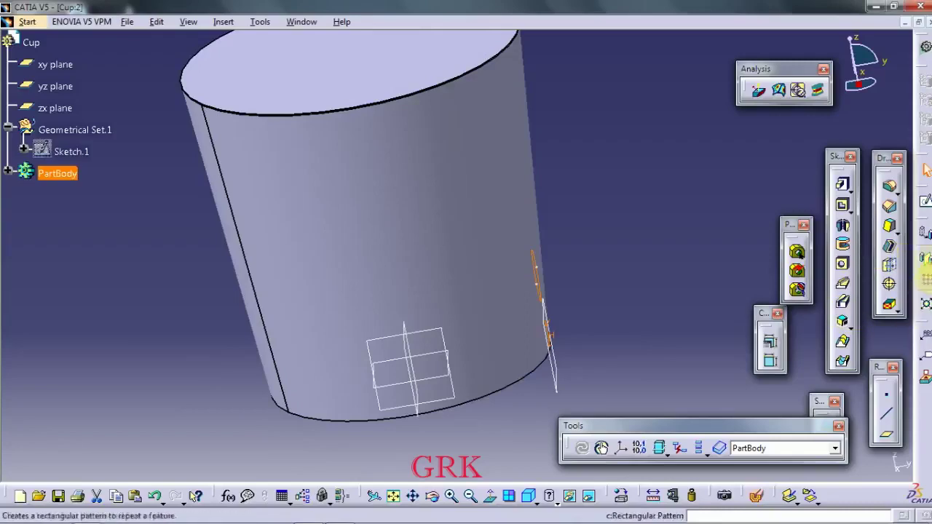
Open a new sketch on the yz plane, discarding an unwanted circle
click(432, 332)
click(925, 204)
click(816, 233)
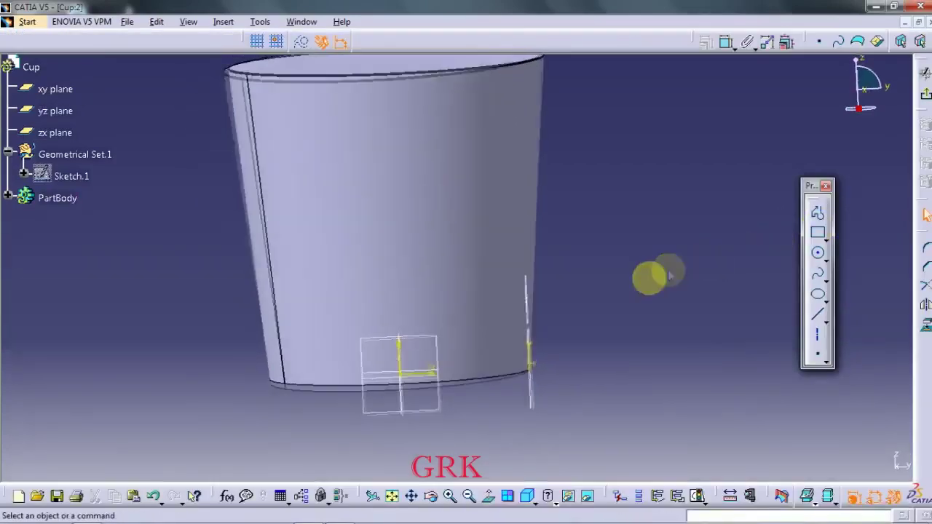
click(818, 254)
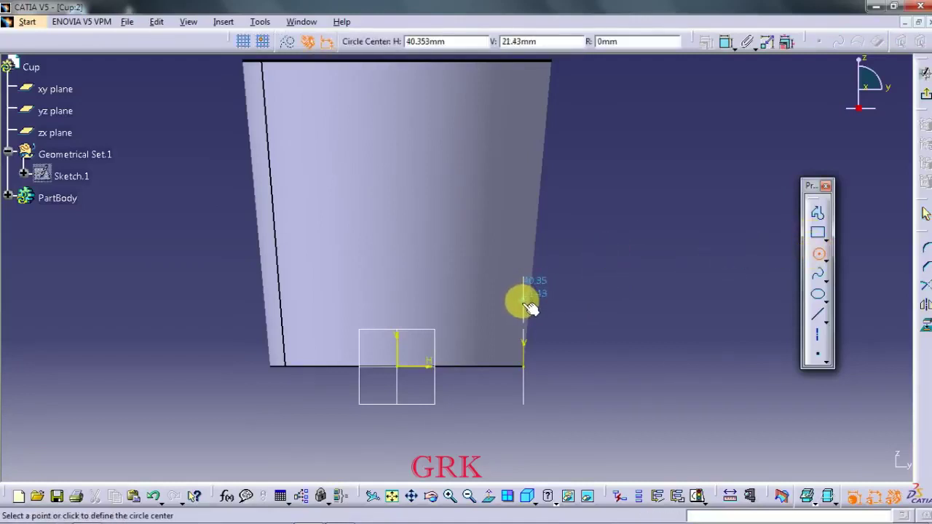
click(522, 299)
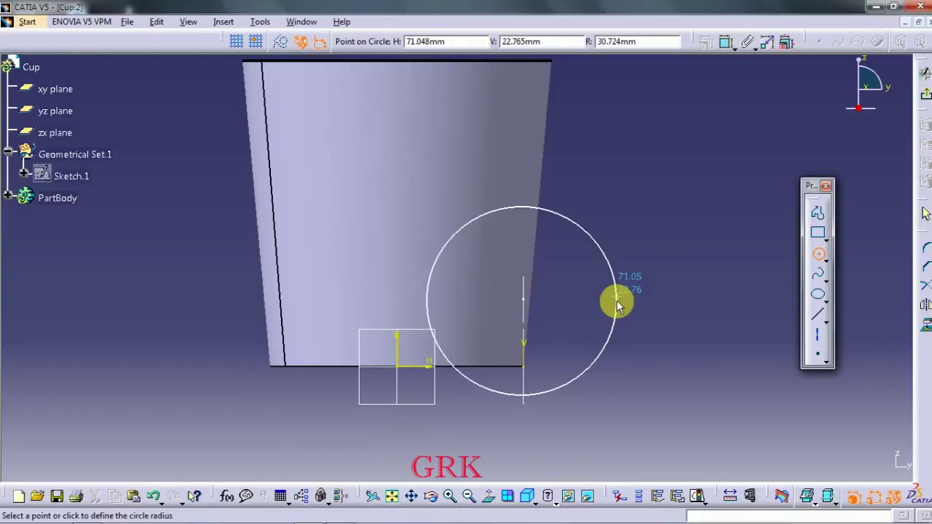
key(Escape)
Draw a three-point handle spline from the cup's lower side out to the rim and adjust its points
click(818, 275)
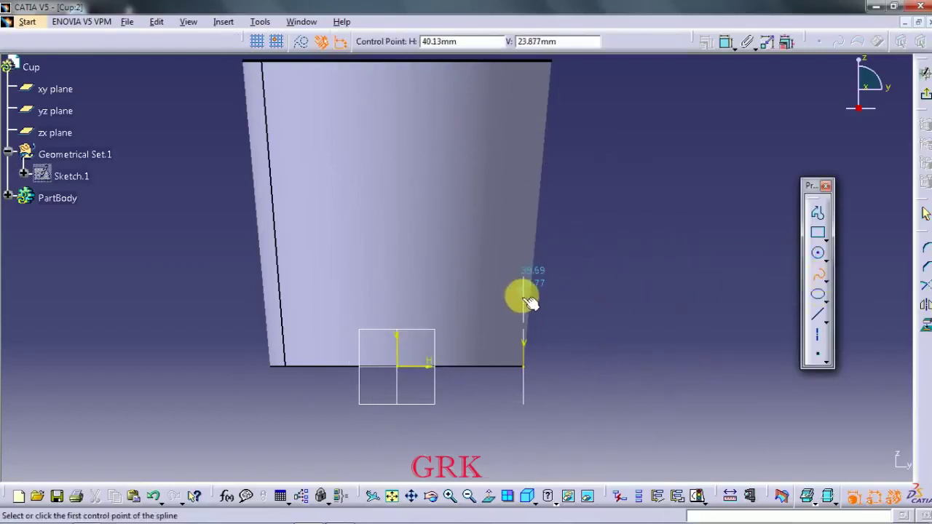
click(523, 299)
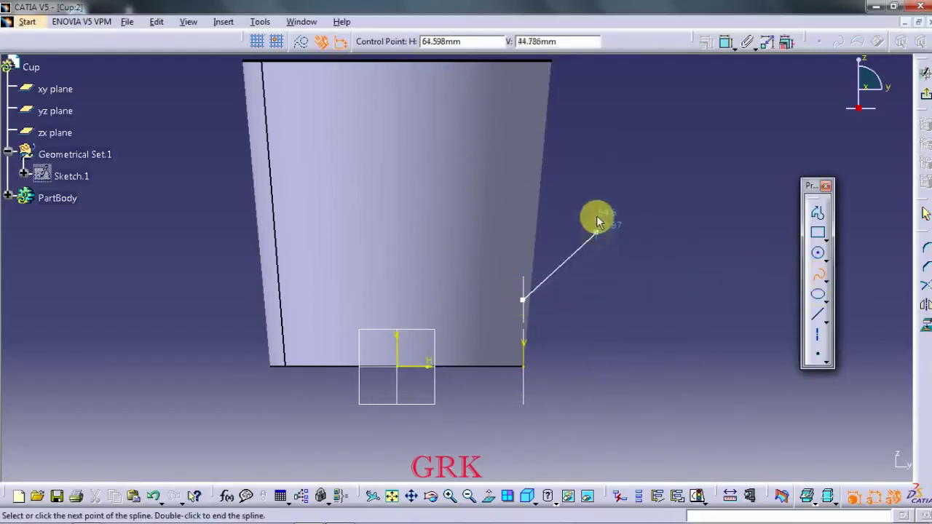
click(655, 119)
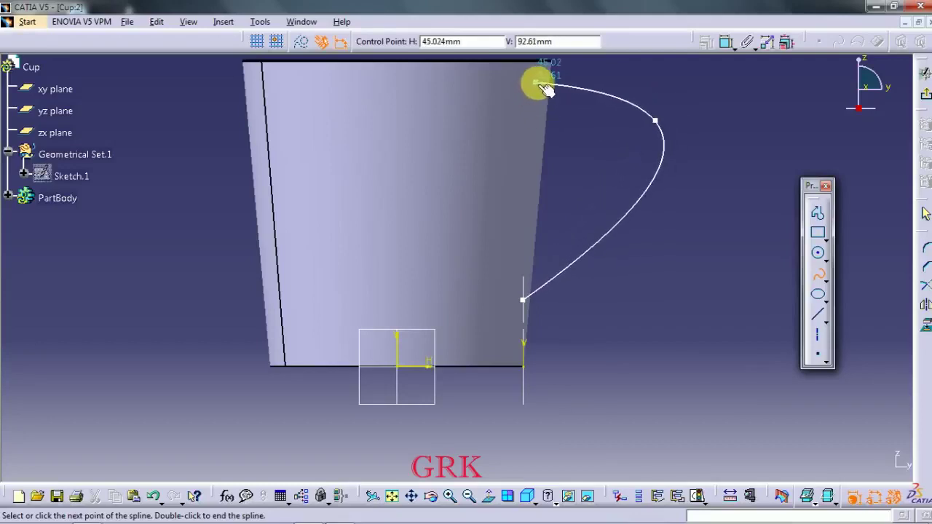
double_click(545, 87)
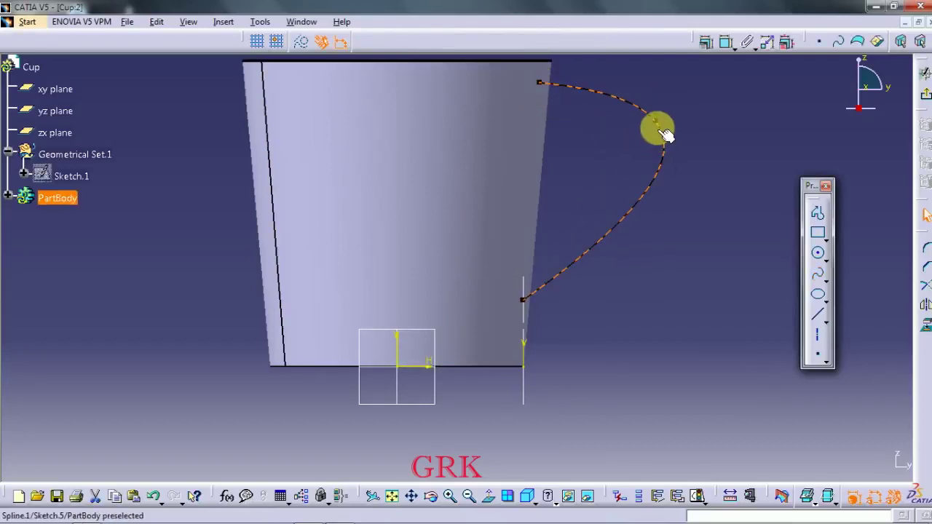
drag(660, 126, 650, 102)
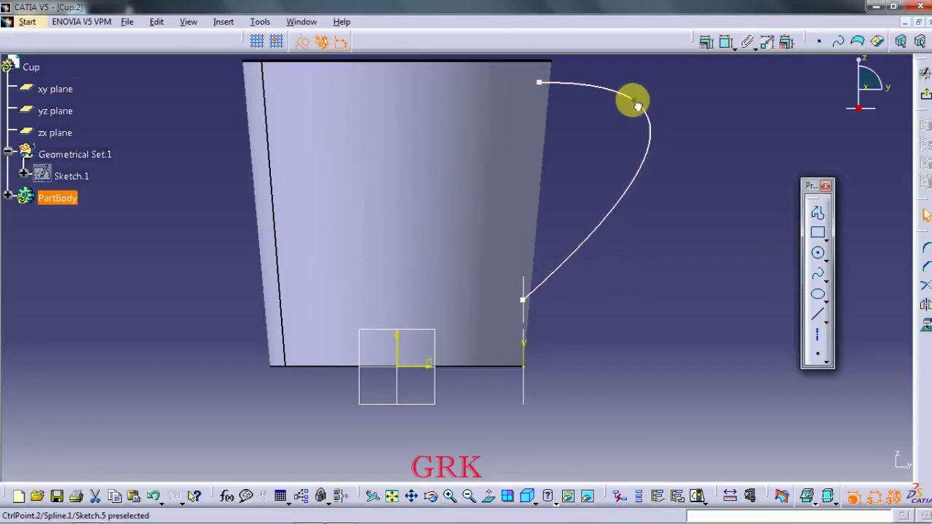
click(534, 295)
middle_drag(564, 256, 532, 332)
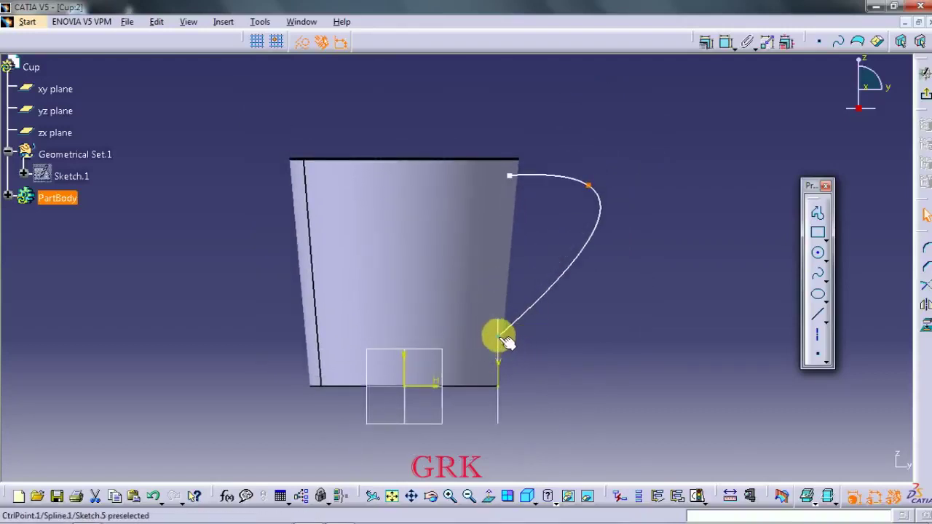
drag(499, 337, 503, 354)
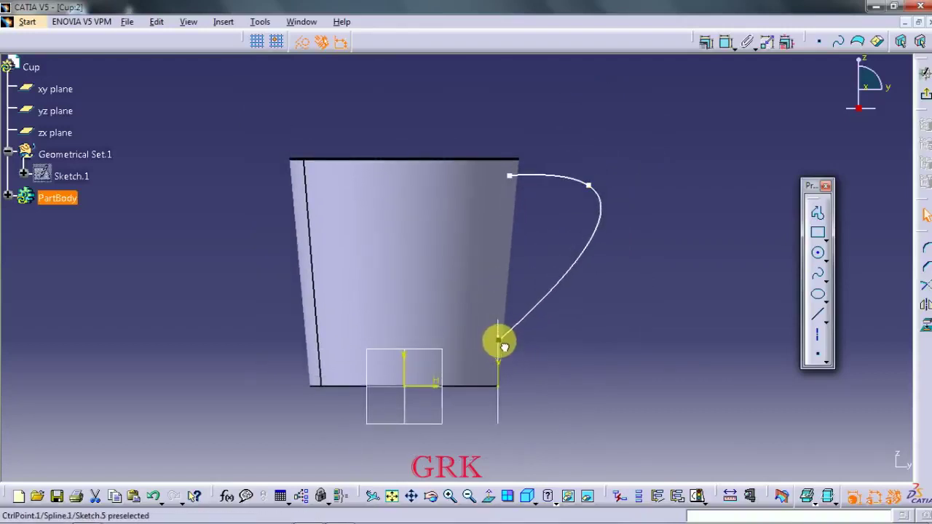
click(502, 344)
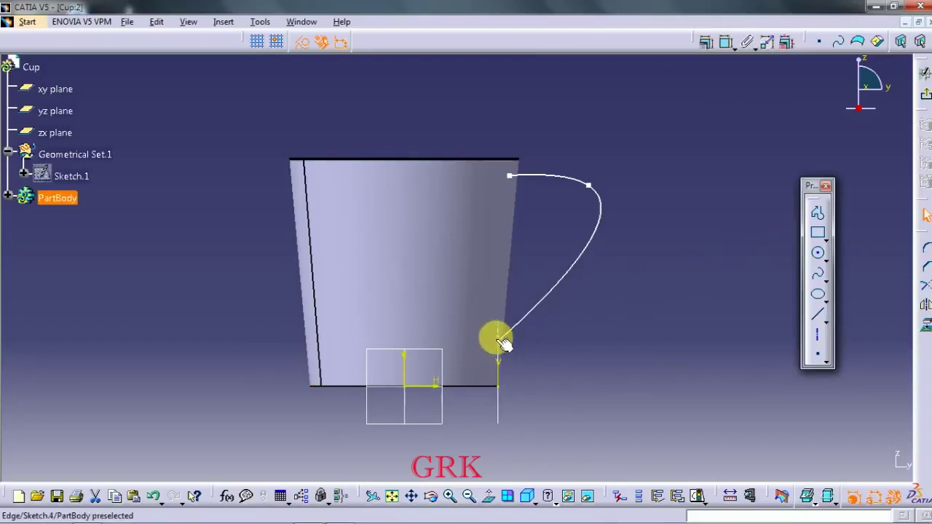
click(924, 73)
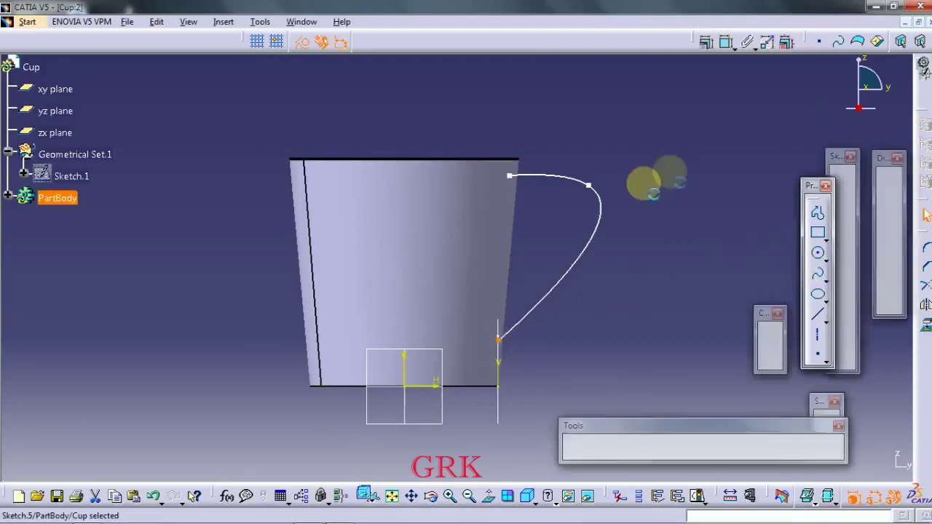
Create a rib sweeping the Sketch.4 circle along the Sketch.5 curve as the handle
click(842, 282)
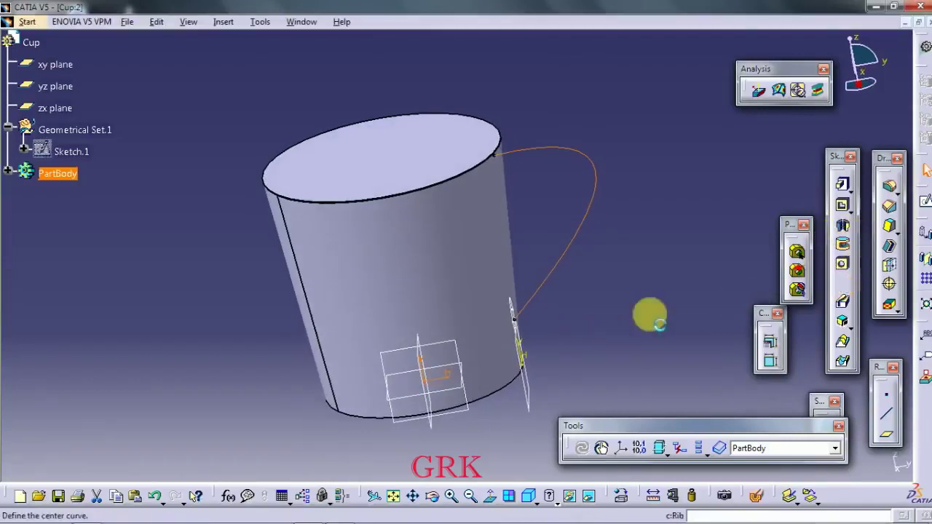
click(566, 285)
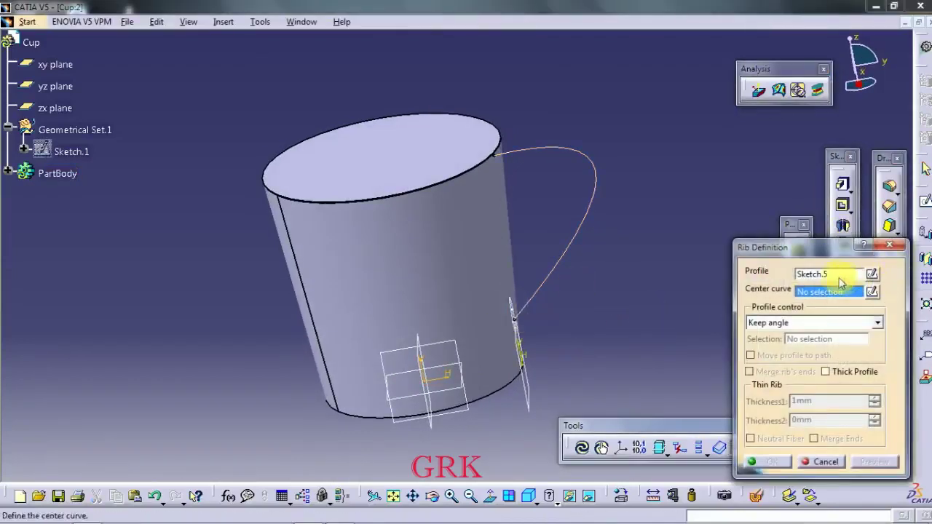
click(513, 304)
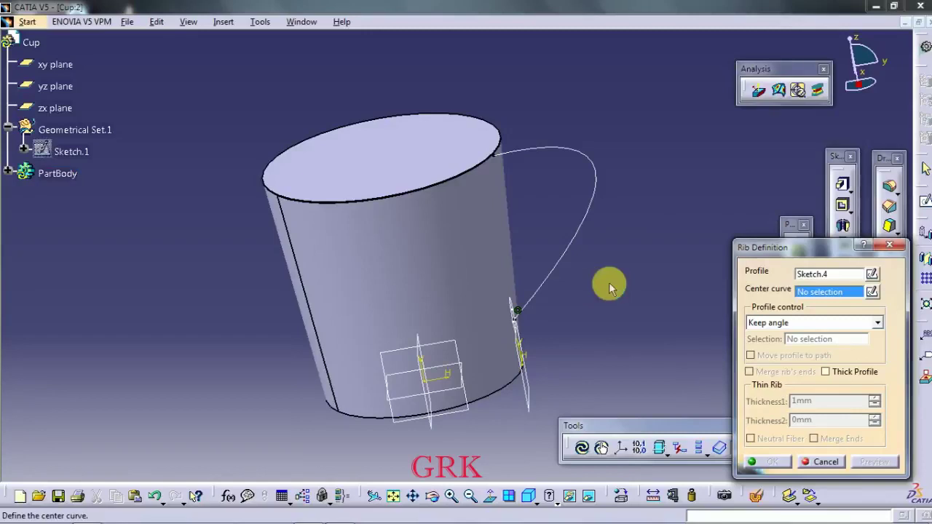
click(830, 278)
middle_drag(532, 388, 545, 316)
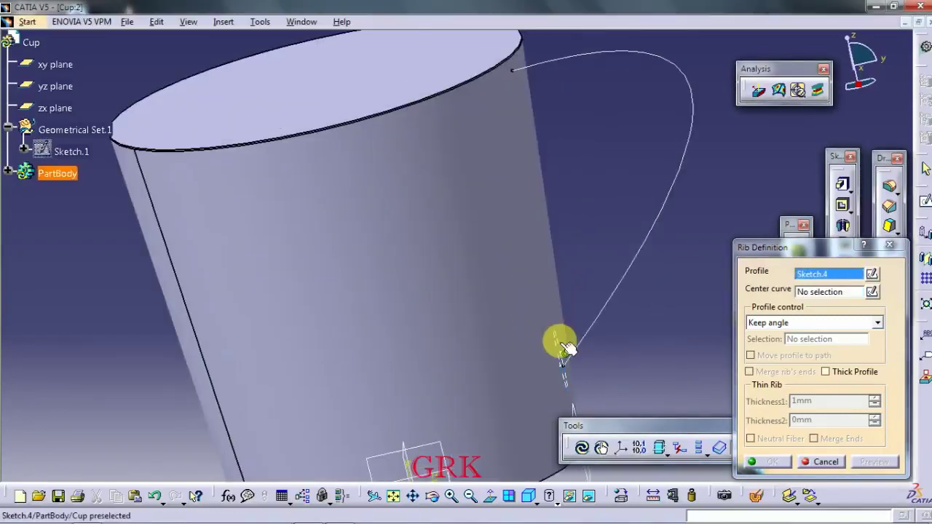
click(557, 342)
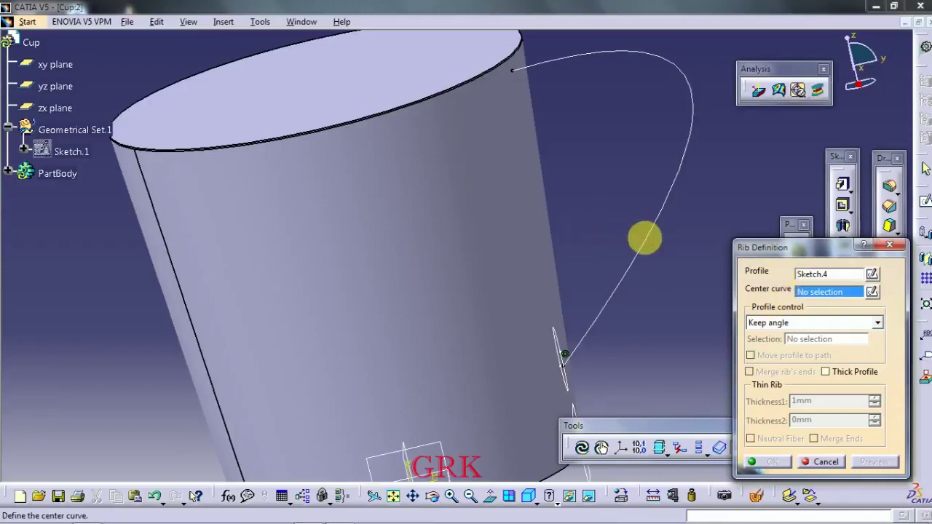
click(866, 462)
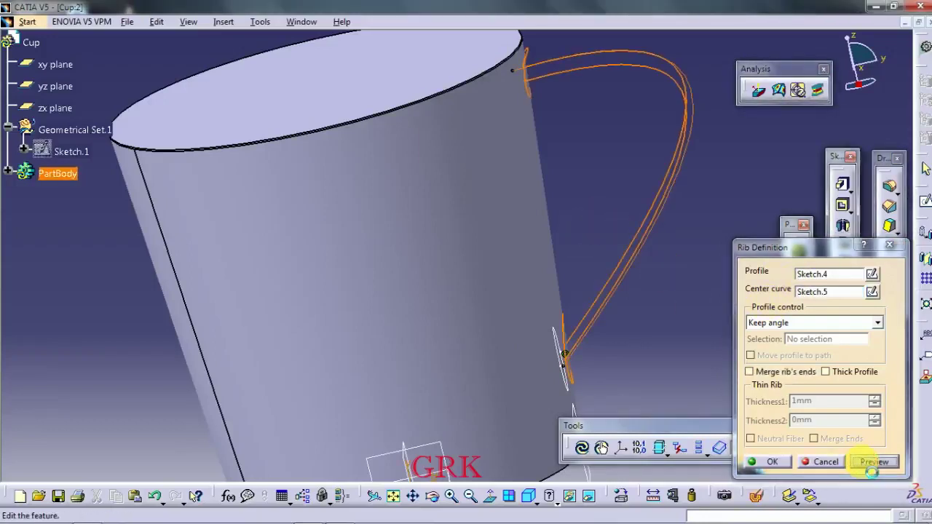
click(776, 462)
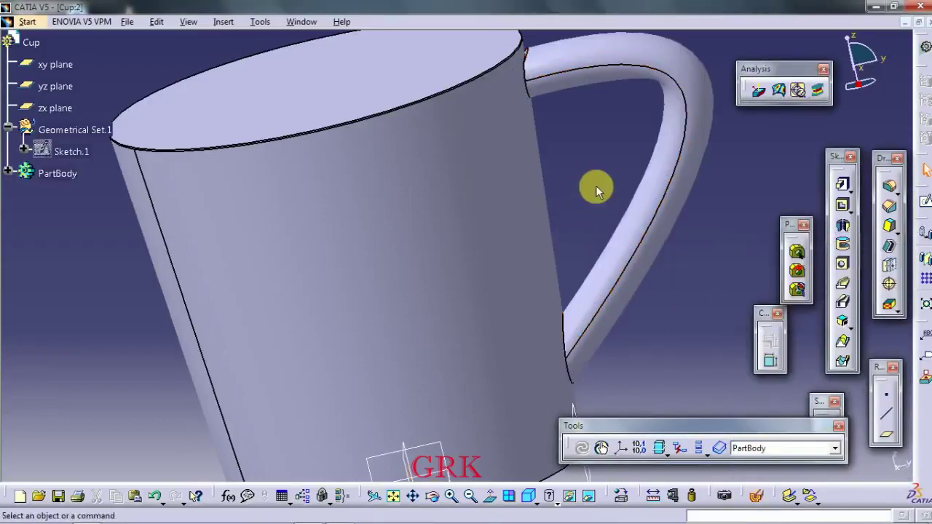
mouse_move(597, 185)
middle_down()
mouse_move(590, 266)
mouse_move(505, 196)
mouse_move(584, 202)
mouse_move(557, 235)
mouse_move(594, 262)
middle_up()
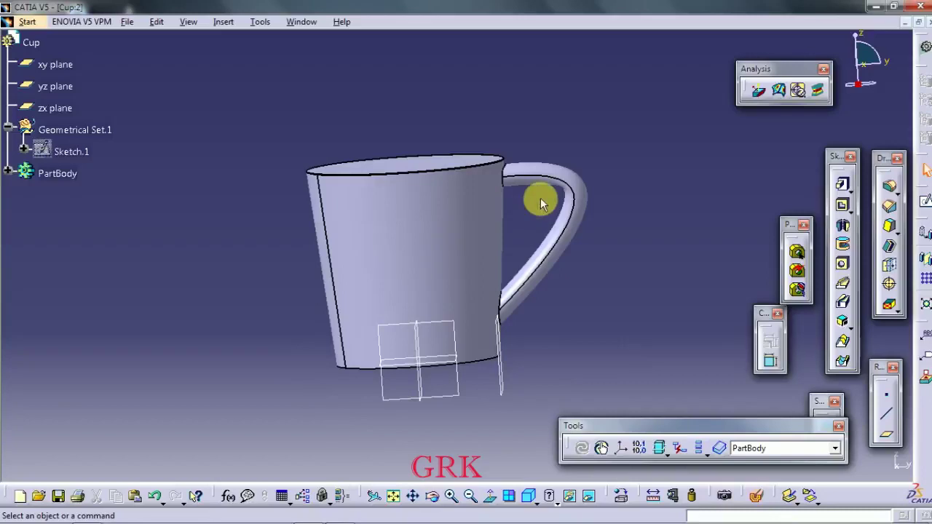
mouse_move(536, 198)
middle_down()
mouse_move(490, 225)
mouse_move(575, 294)
mouse_move(539, 326)
middle_up()
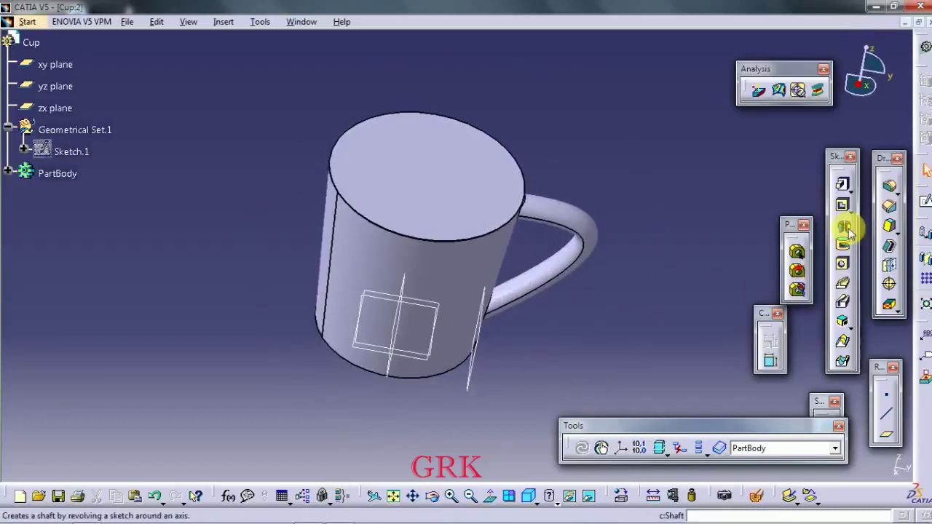
click(888, 245)
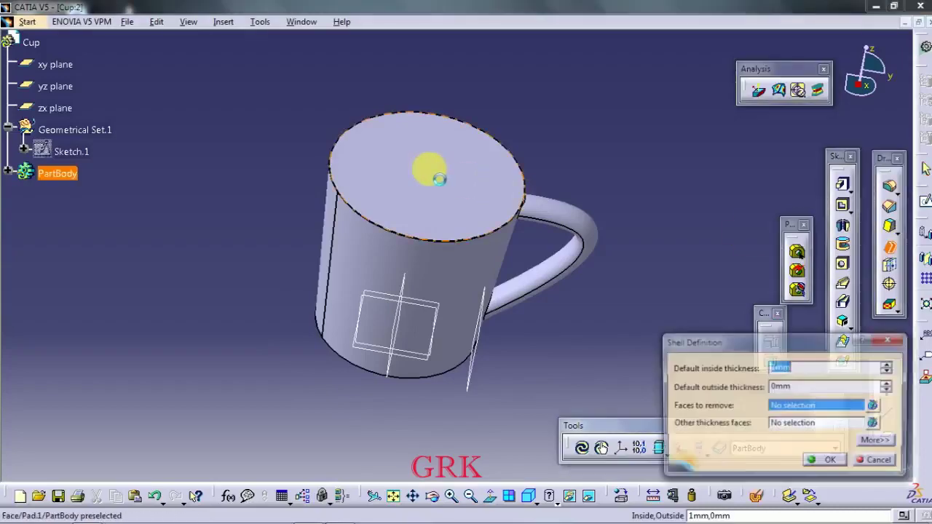
Shell the cup with its top face removed to hollow it out
click(435, 175)
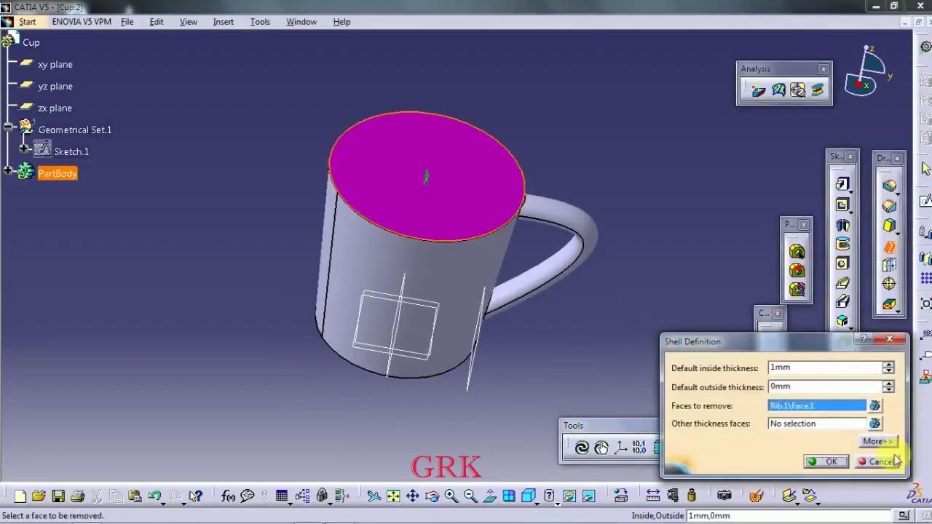
click(832, 461)
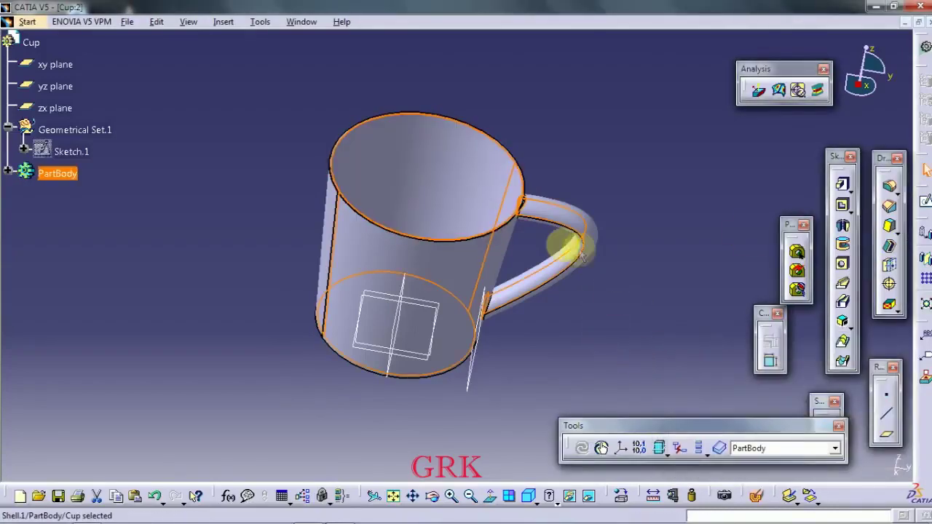
middle_drag(561, 245, 489, 332)
Change the shell wall thickness to 10 mm, then settle on 8 mm walls
double_click(432, 167)
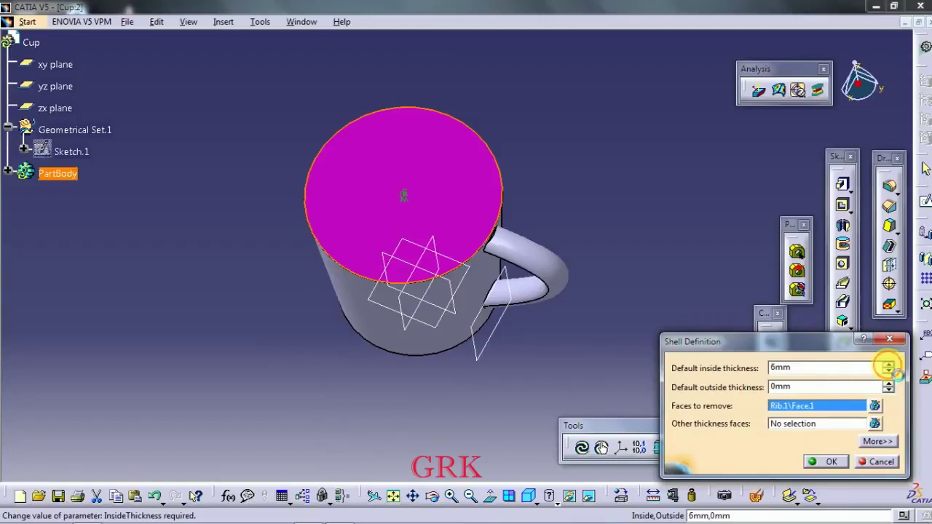
double_click(779, 368)
text(10)
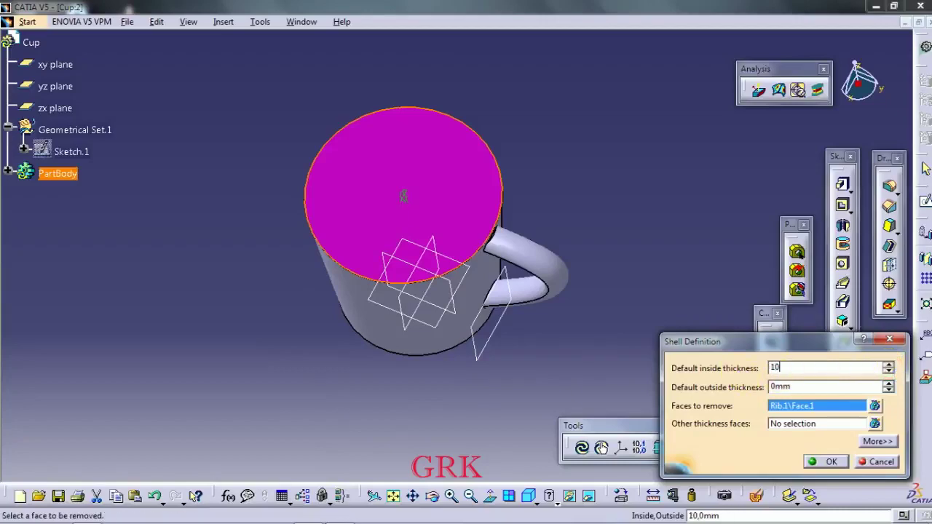
click(830, 461)
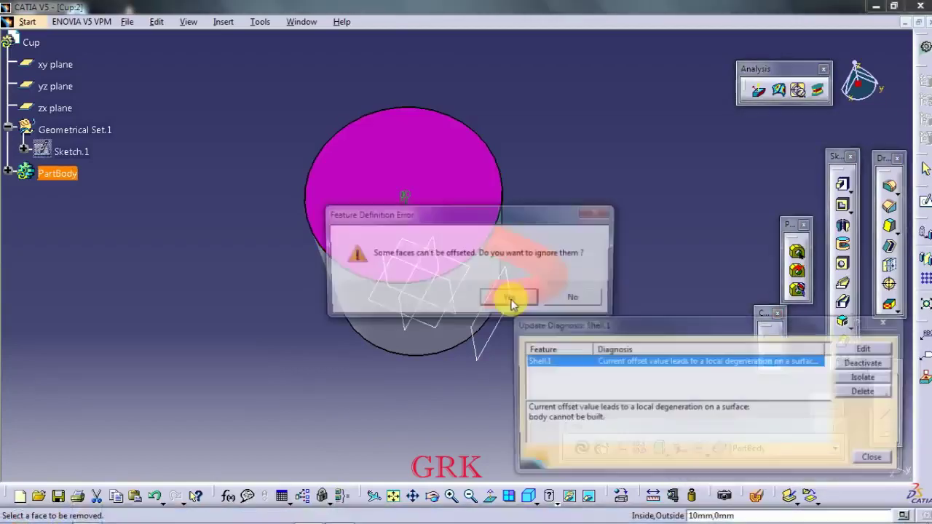
click(492, 299)
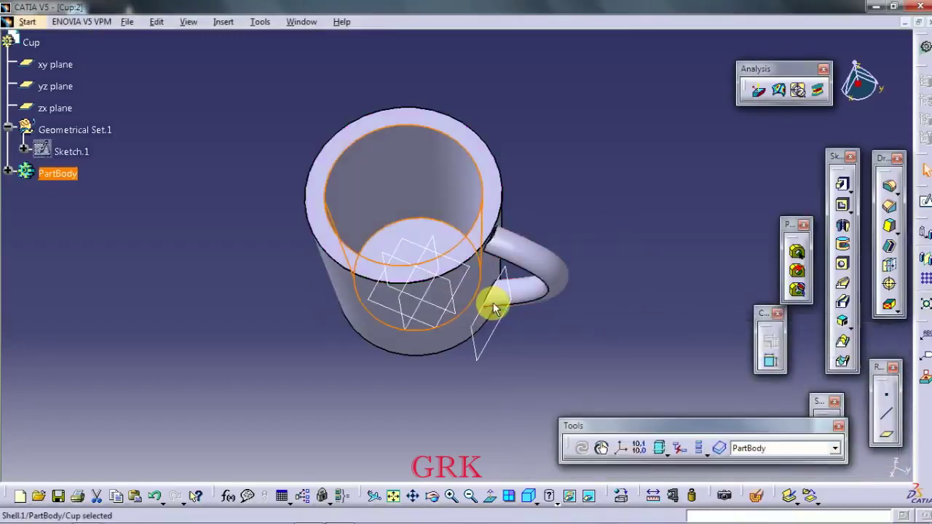
double_click(454, 190)
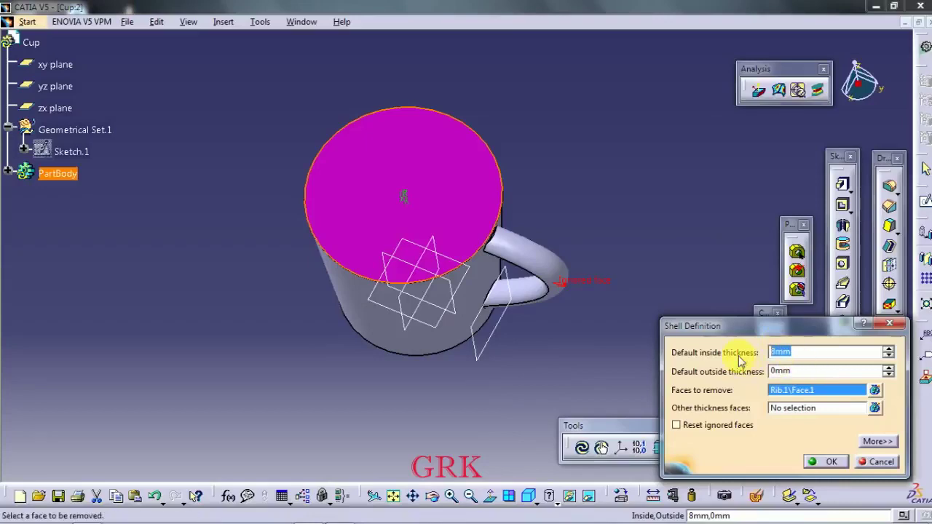
key(Return)
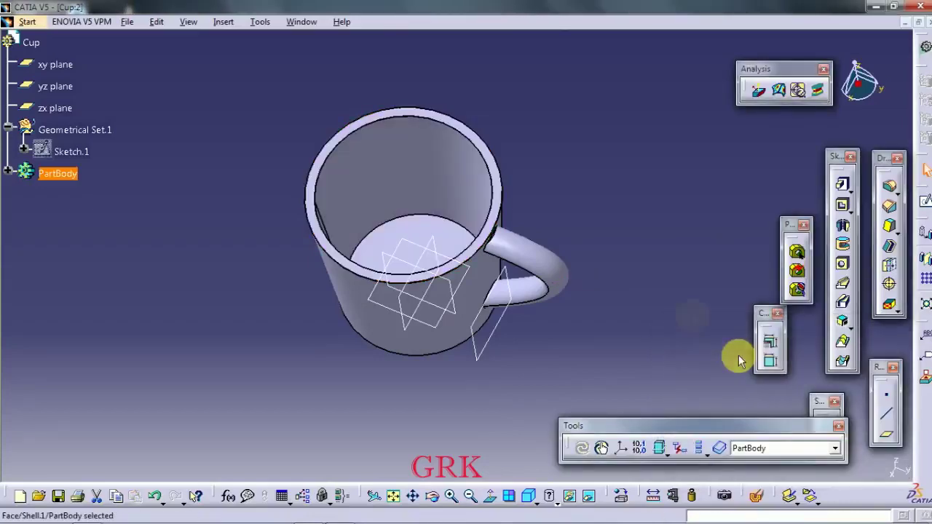
middle_drag(402, 280, 378, 152)
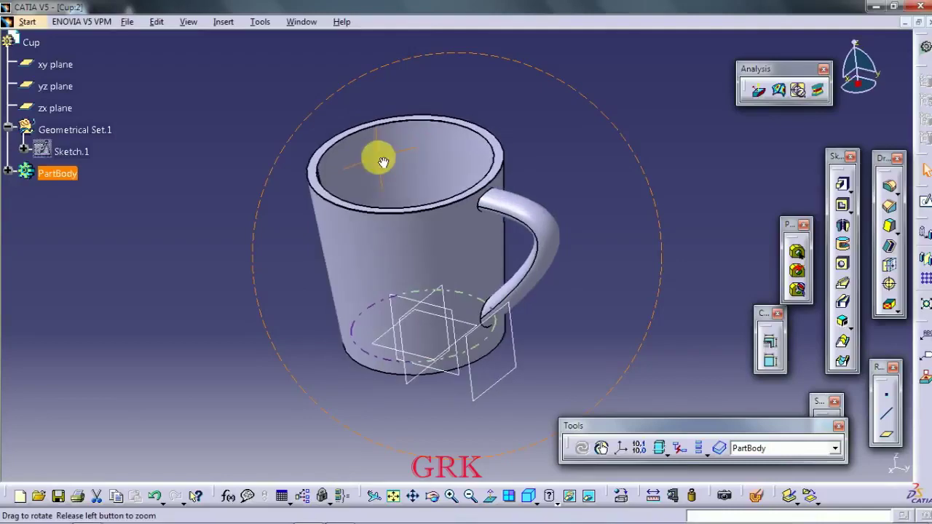
mouse_move(325, 322)
middle_down()
mouse_move(410, 322)
mouse_move(426, 219)
mouse_move(515, 254)
mouse_move(478, 240)
mouse_move(364, 254)
mouse_move(505, 142)
middle_up()
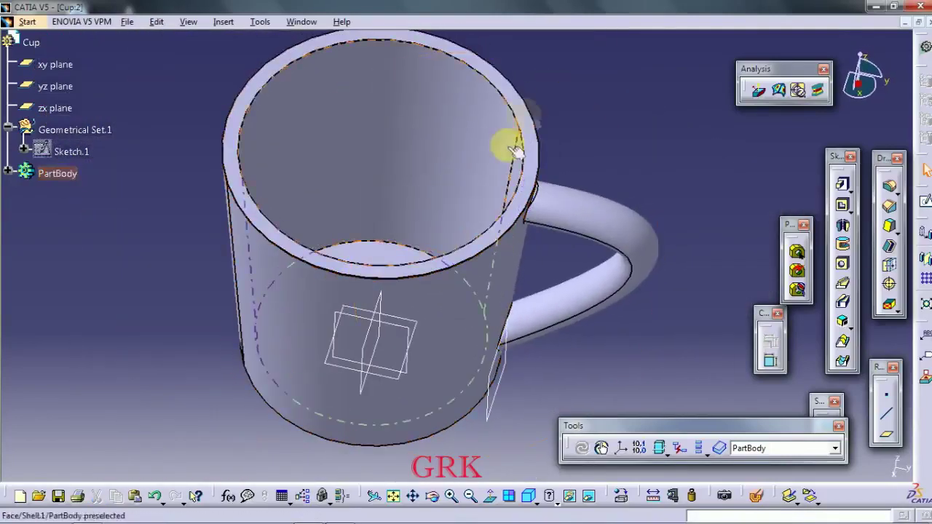
click(889, 186)
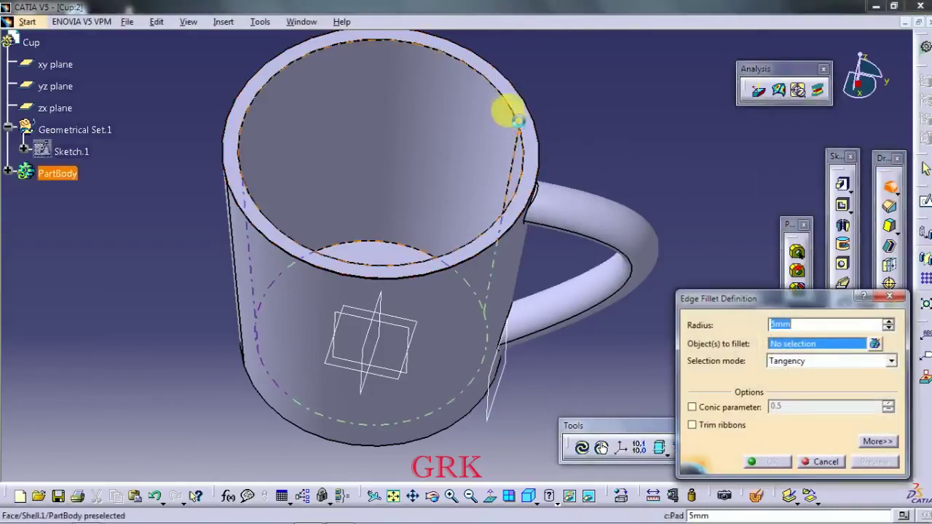
click(510, 108)
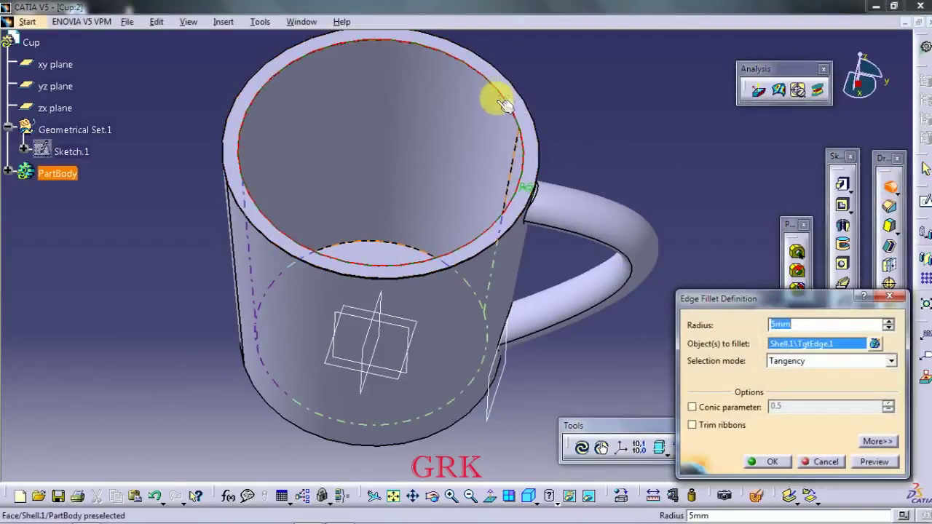
click(872, 462)
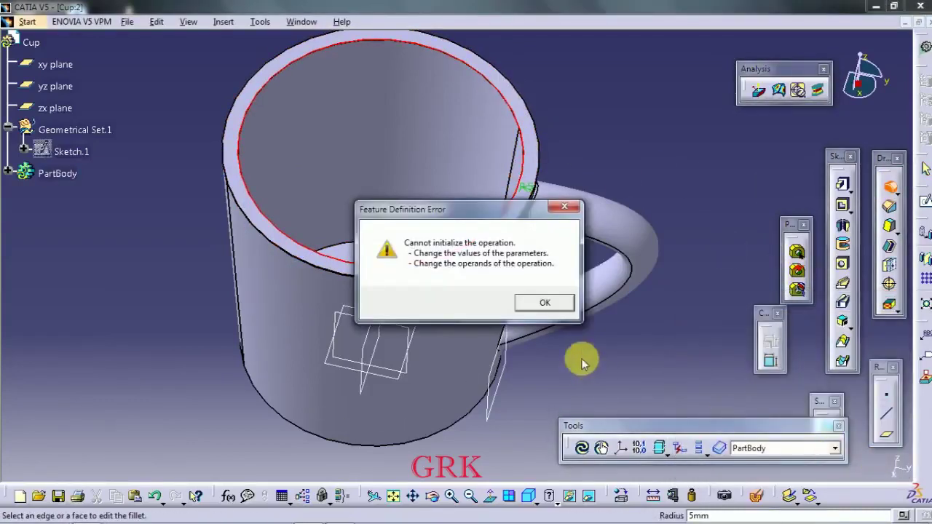
click(545, 301)
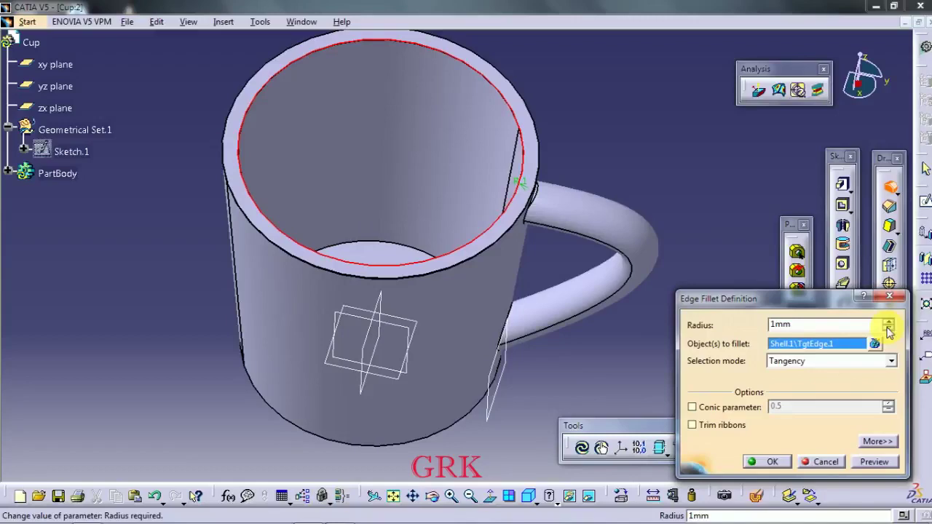
click(874, 462)
click(539, 304)
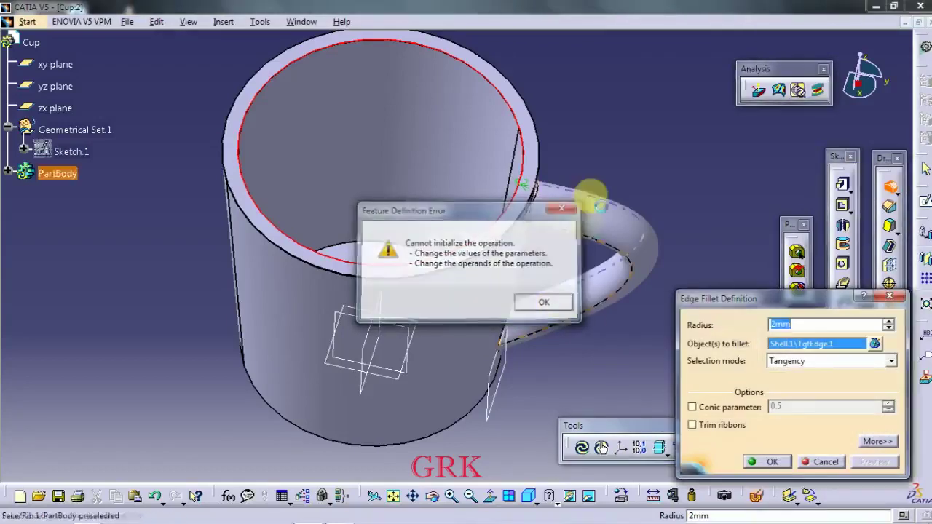
click(890, 294)
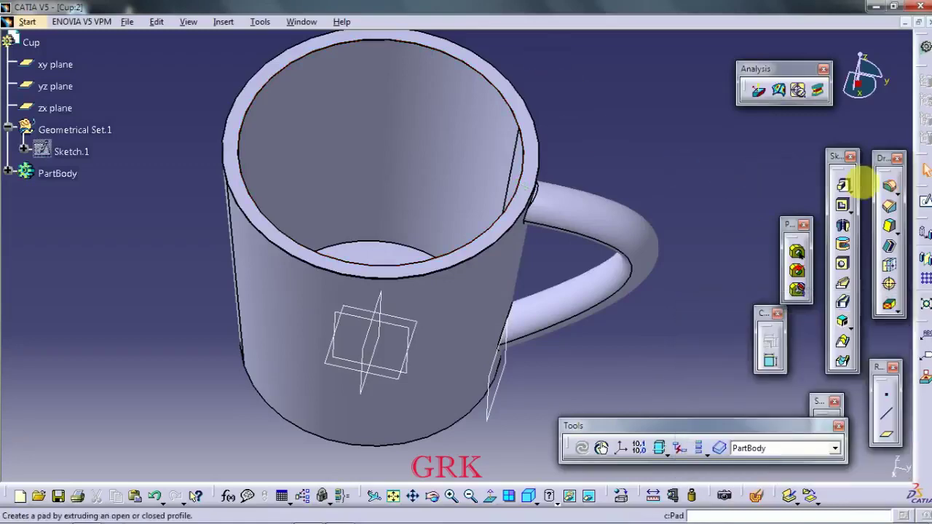
click(889, 186)
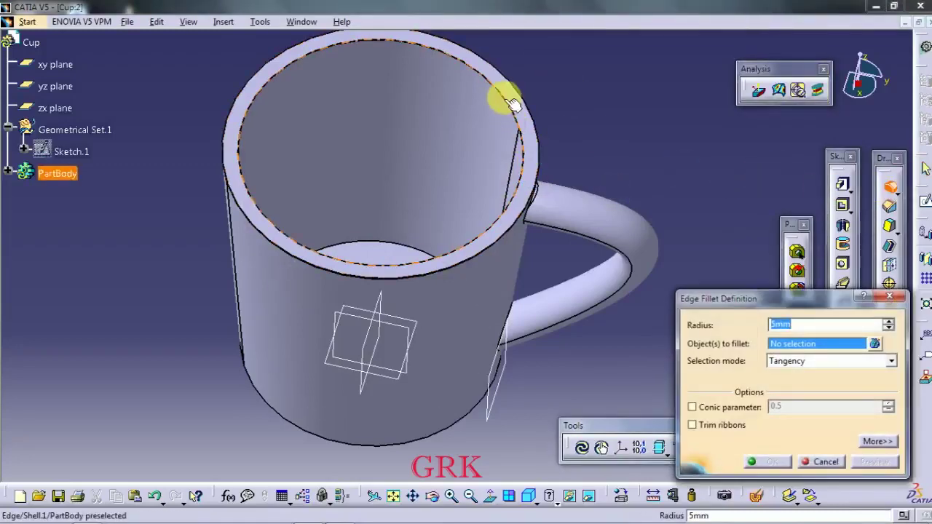
click(510, 91)
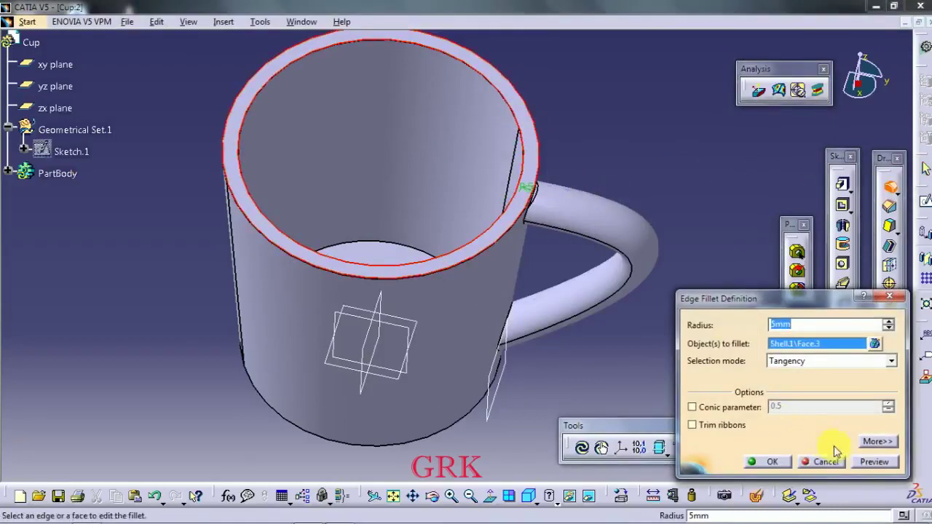
click(869, 465)
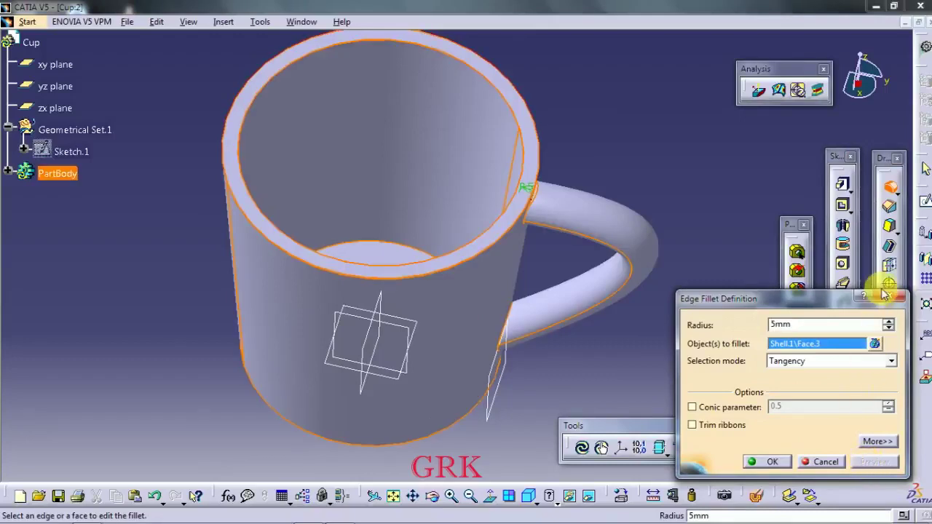
click(885, 295)
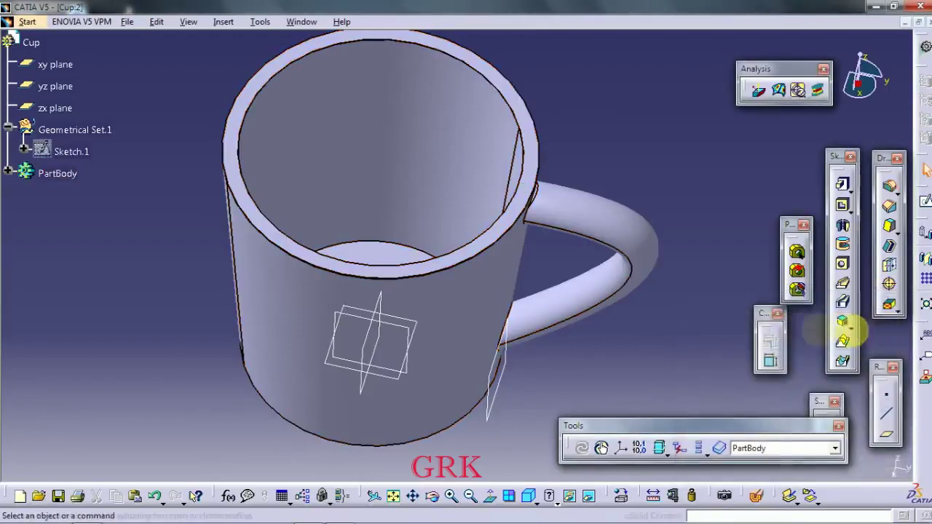
click(525, 138)
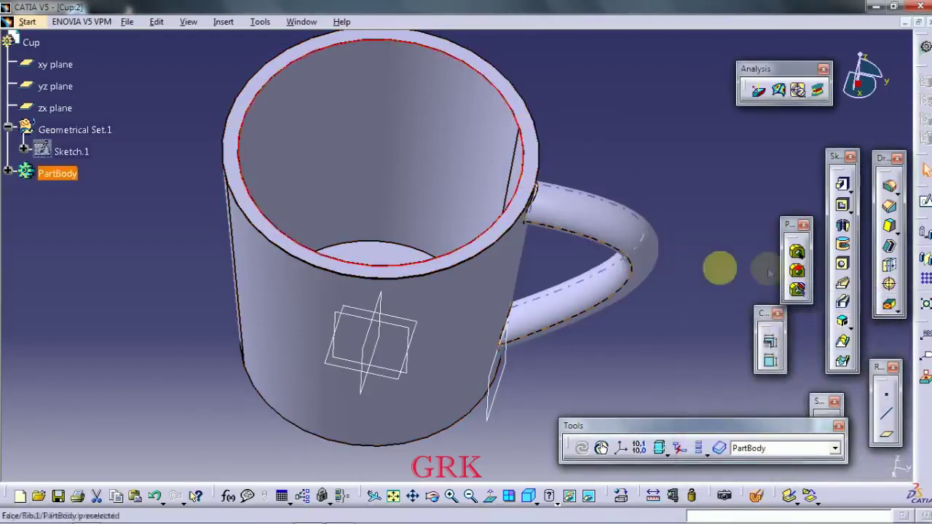
click(890, 190)
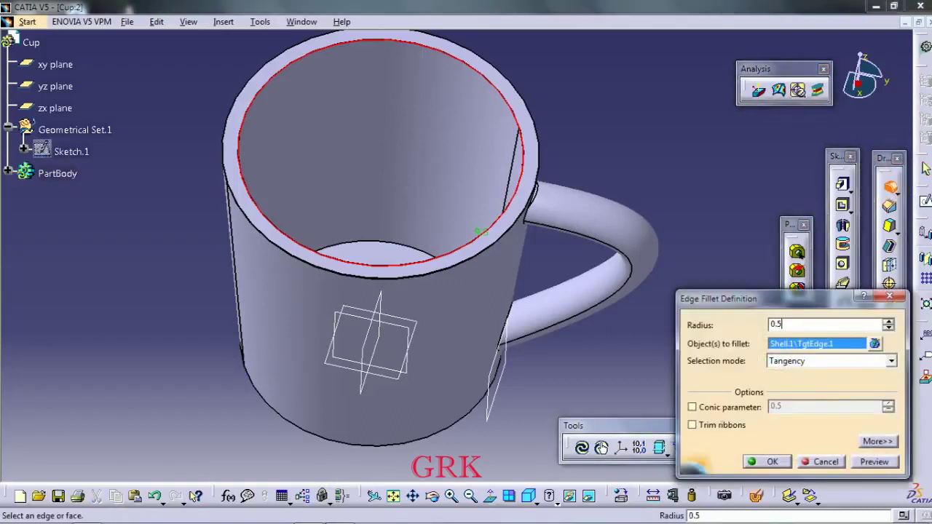
Apply the 0.5 mm fillet to the inner rim edge and recheck its radius
key(Return)
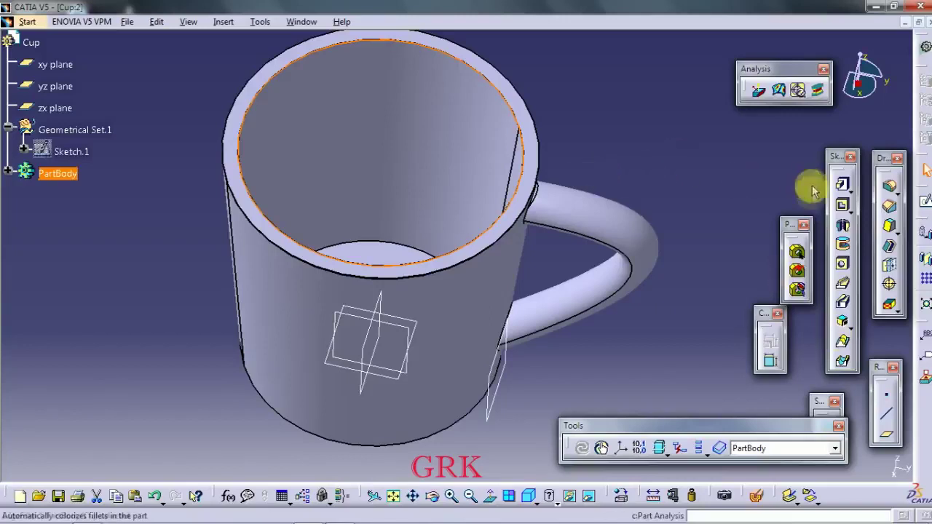
double_click(509, 114)
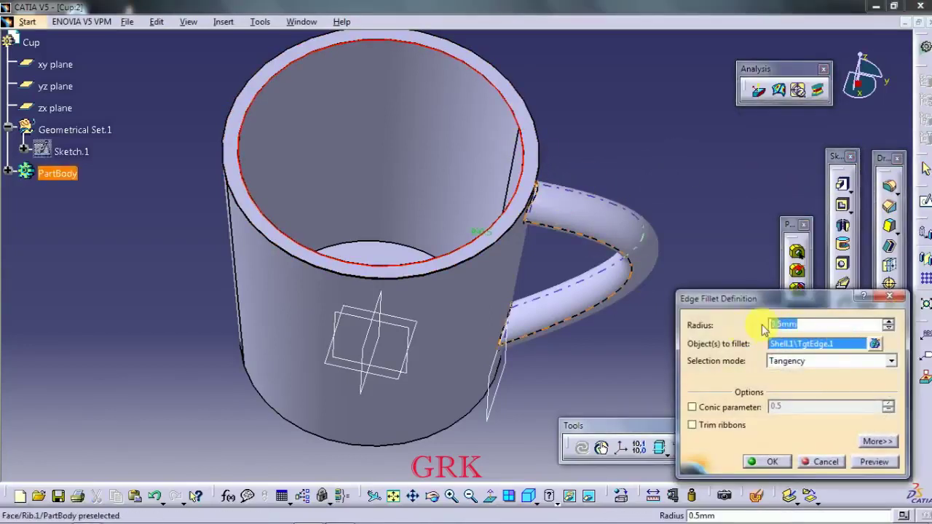
key(Return)
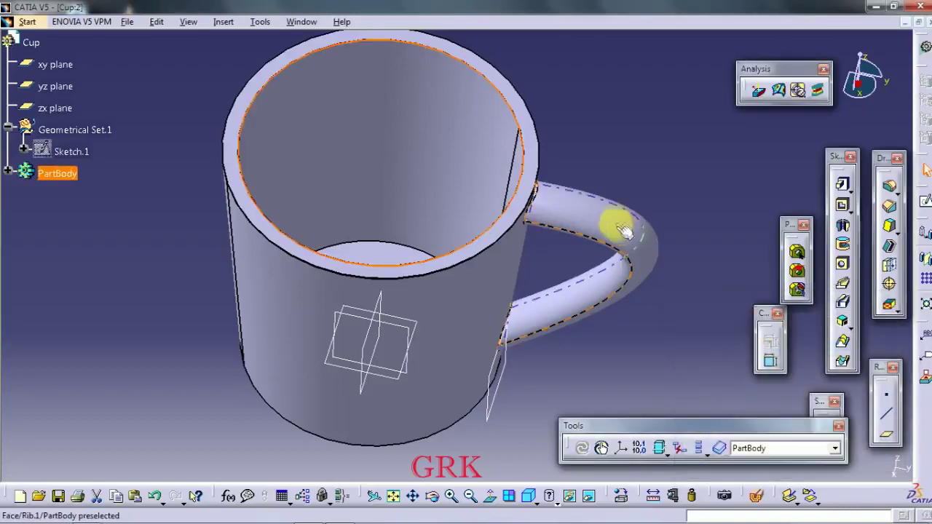
middle_drag(558, 153, 443, 156)
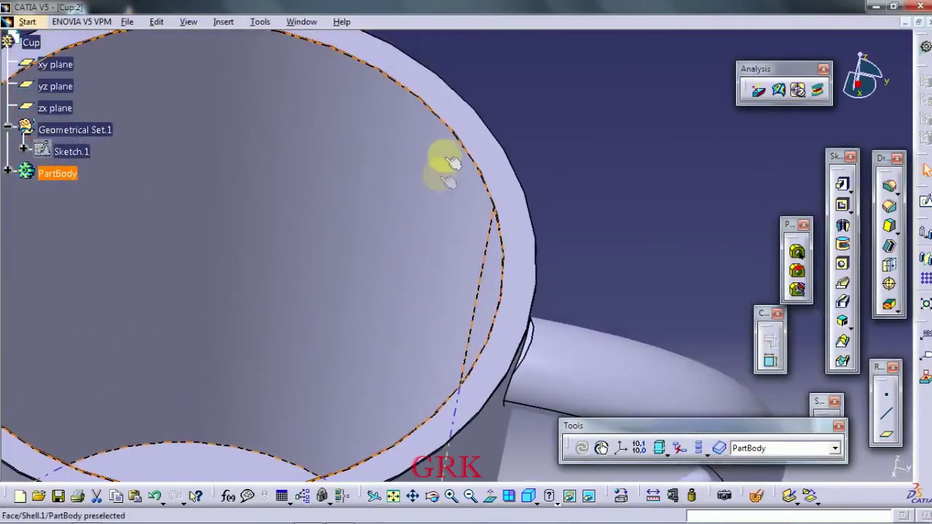
Recheck the shell several times, leaving its 5 mm thickness unchanged
double_click(457, 135)
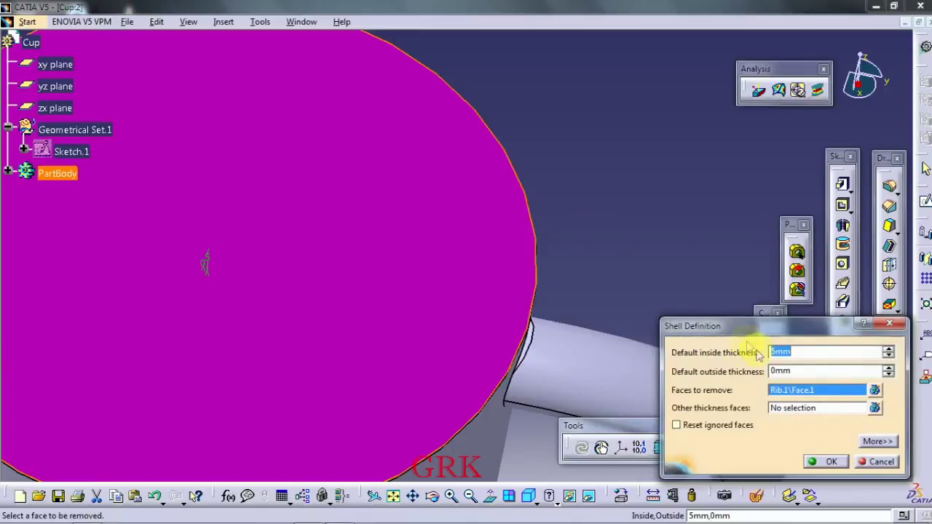
click(889, 323)
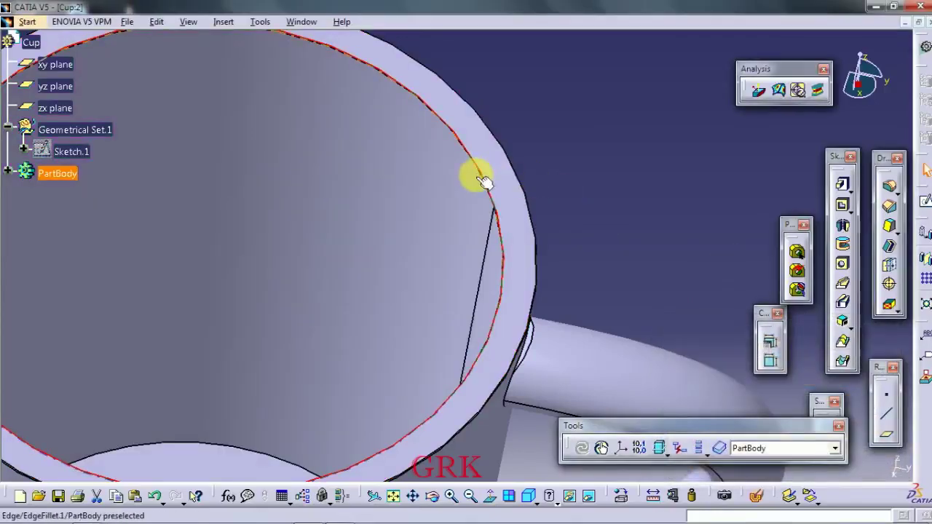
double_click(477, 165)
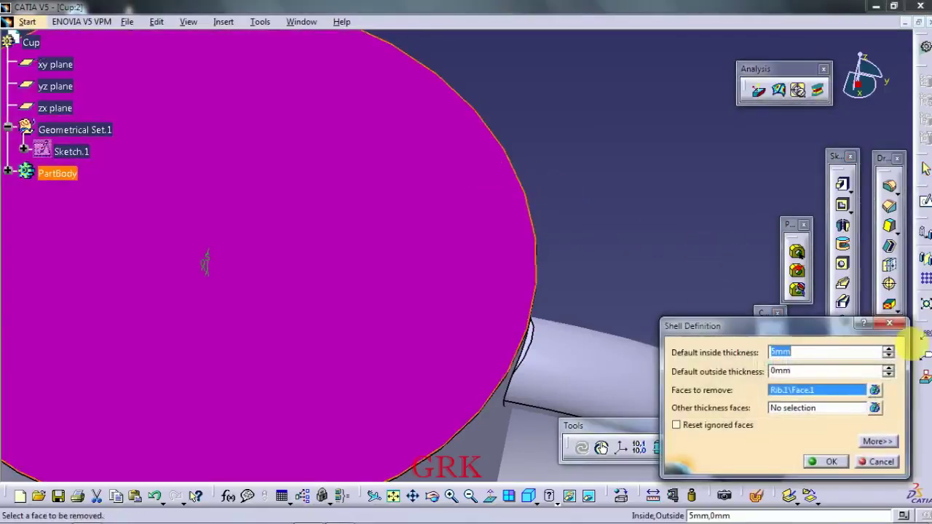
click(890, 324)
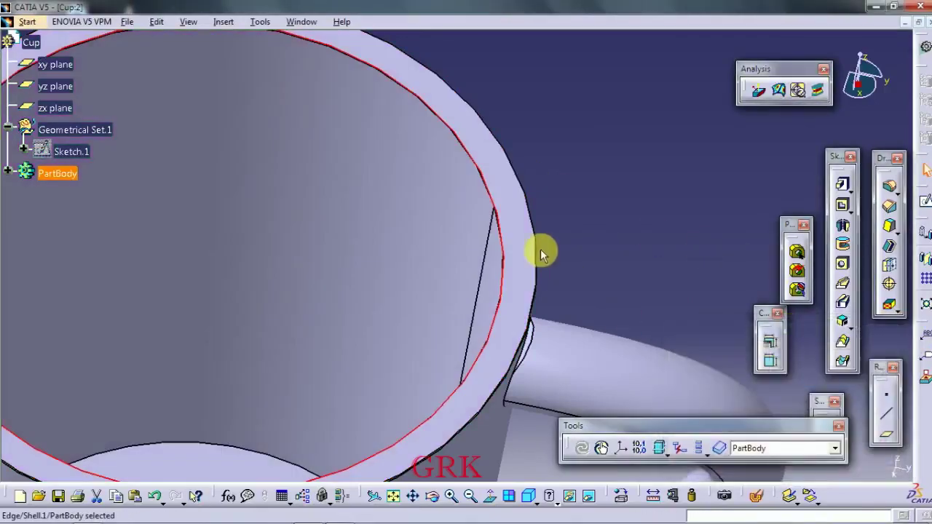
double_click(509, 284)
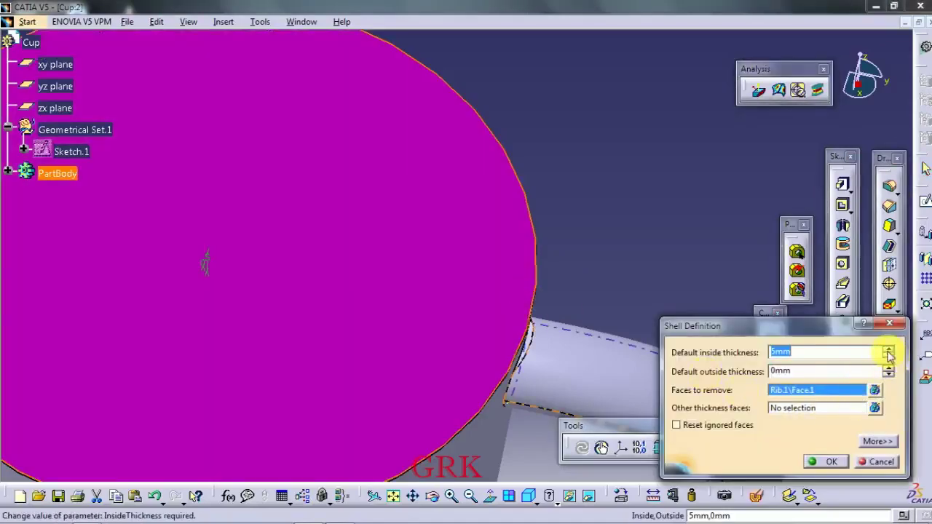
click(889, 324)
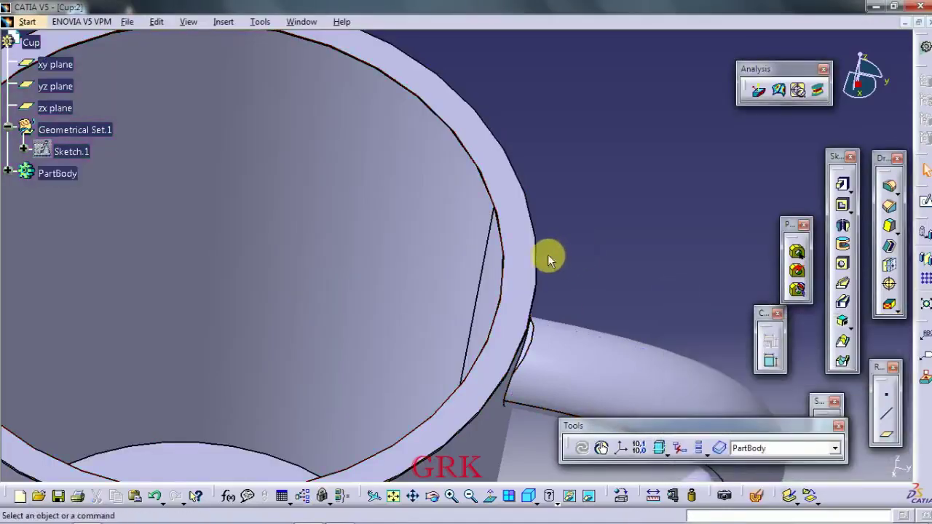
double_click(466, 143)
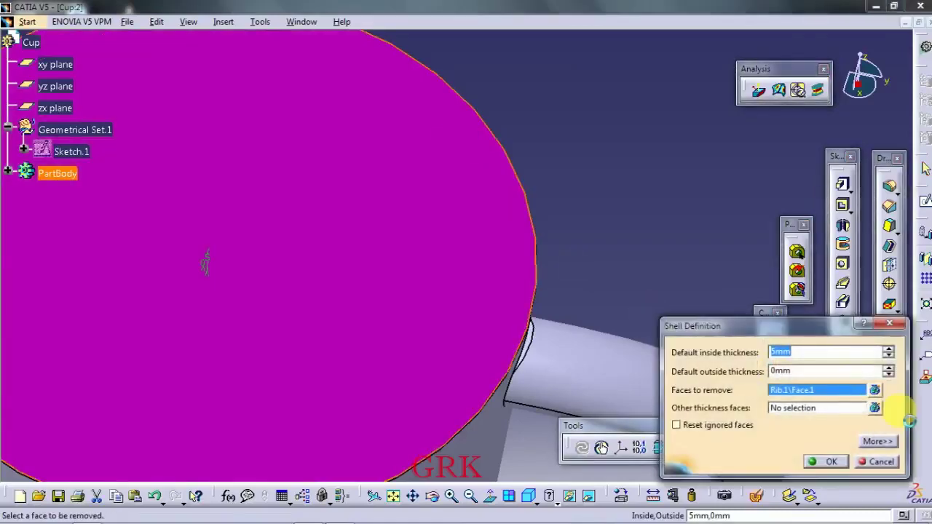
key(Return)
mouse_move(541, 327)
middle_down()
mouse_move(535, 158)
mouse_move(374, 399)
mouse_move(376, 269)
middle_up()
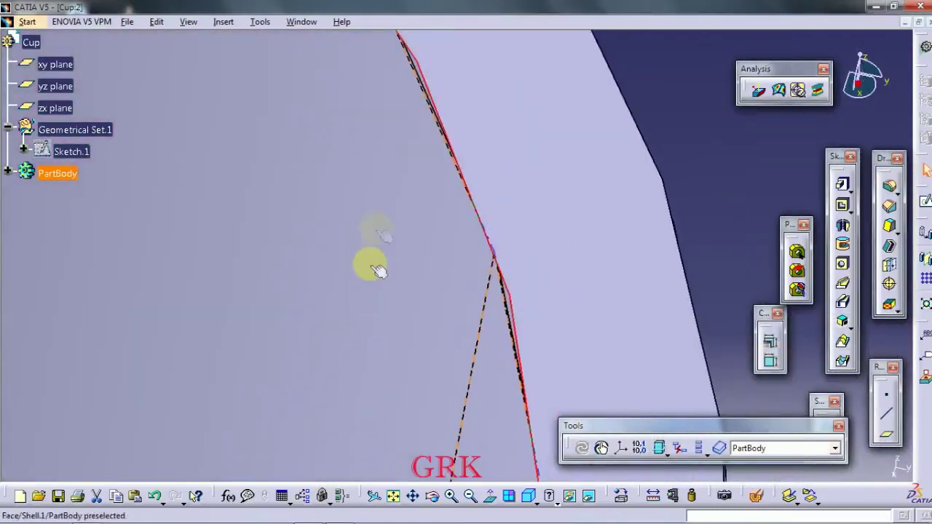
Fillet the already-rounded rim edge with a 4 mm radius, then view the whole cup
click(424, 76)
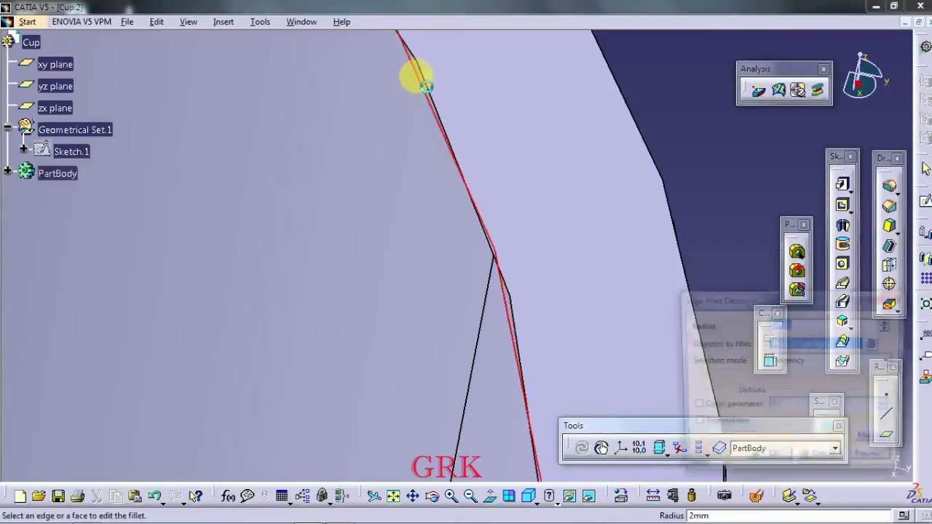
middle_drag(535, 233, 524, 333)
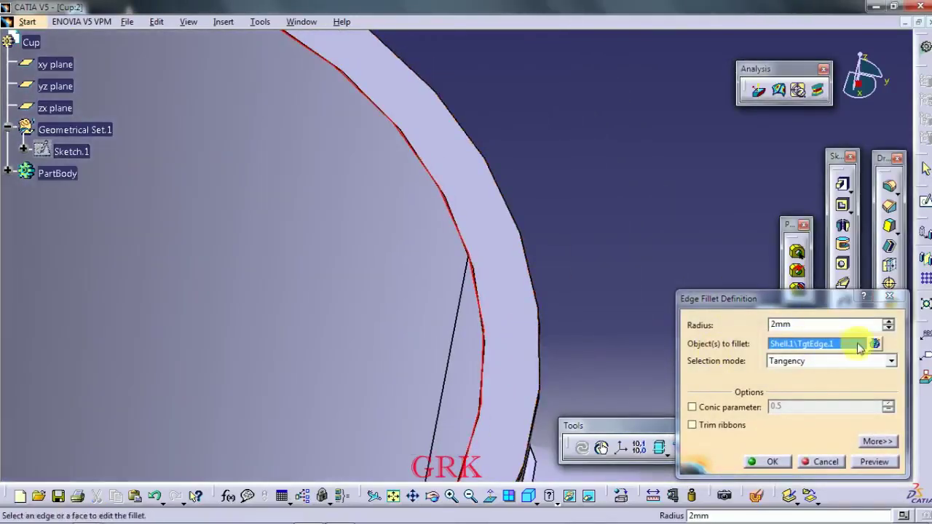
click(888, 185)
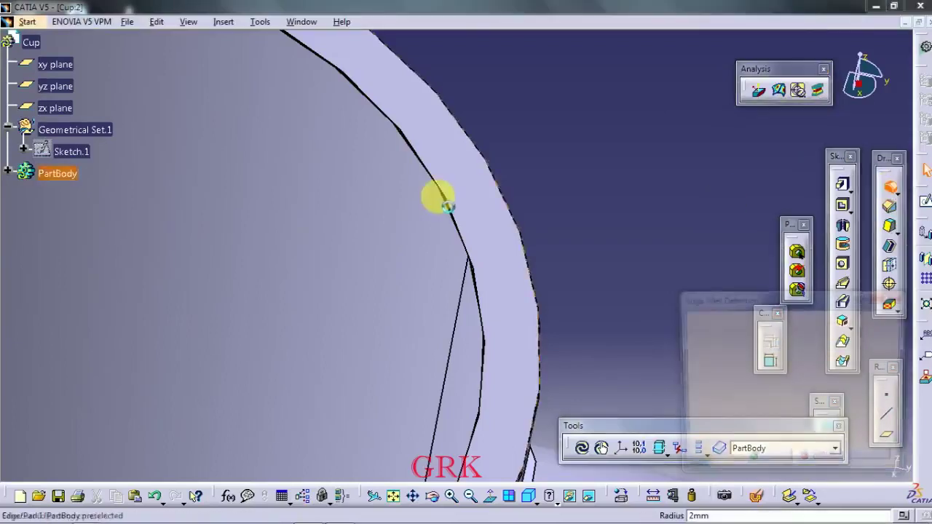
click(432, 173)
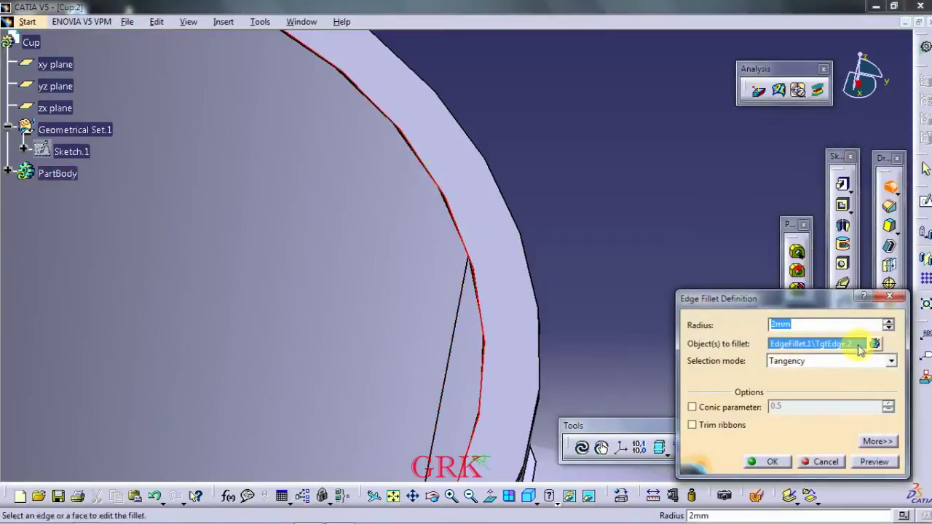
click(888, 323)
mouse_move(645, 306)
middle_down()
mouse_move(502, 298)
mouse_move(490, 351)
mouse_move(551, 357)
middle_up()
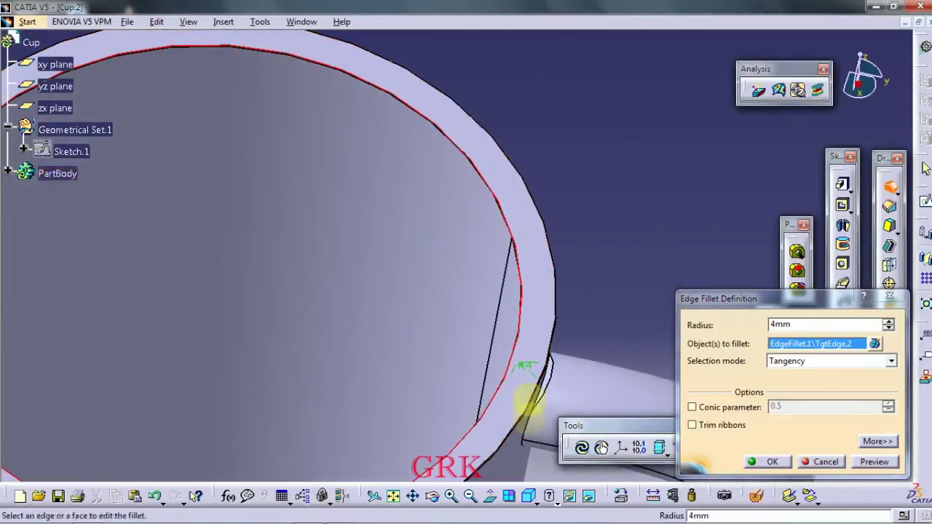
middle_drag(520, 416, 558, 324)
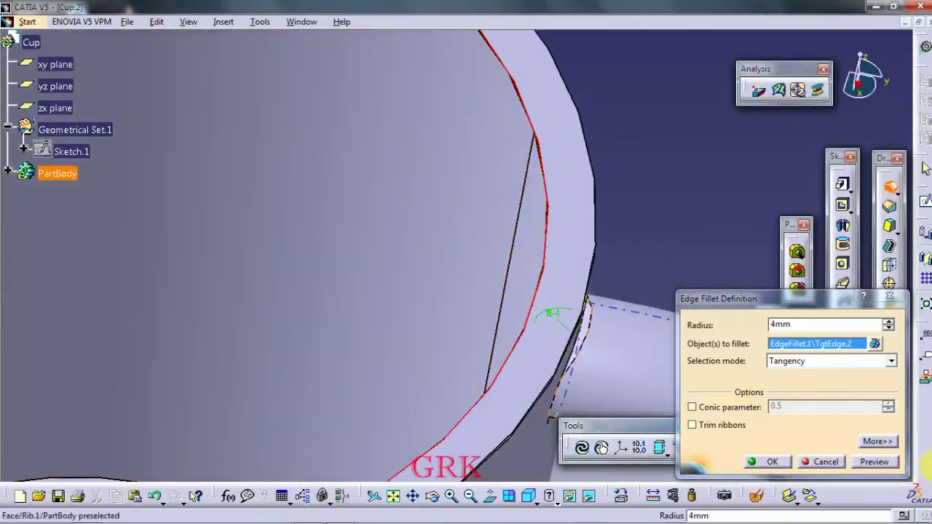
click(876, 462)
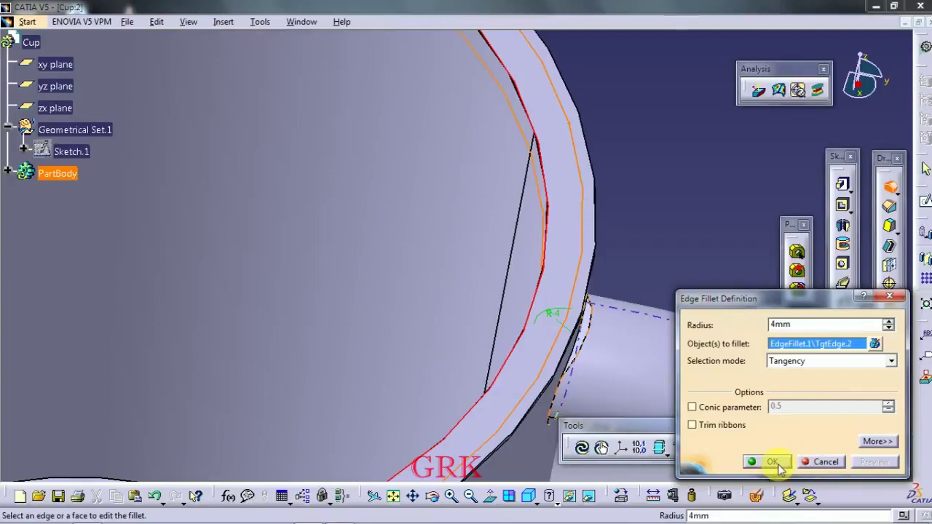
click(774, 462)
mouse_move(649, 274)
middle_down()
mouse_move(624, 354)
mouse_move(556, 197)
middle_up()
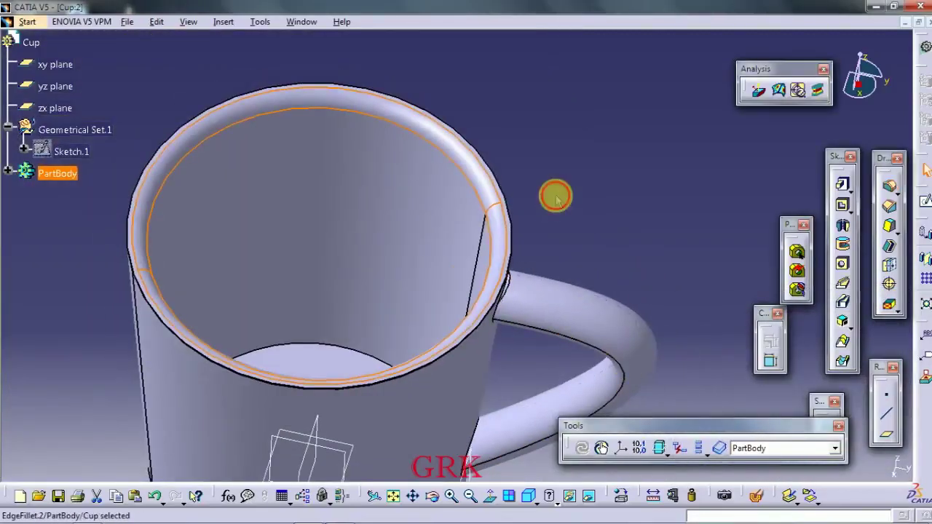
click(555, 197)
click(887, 188)
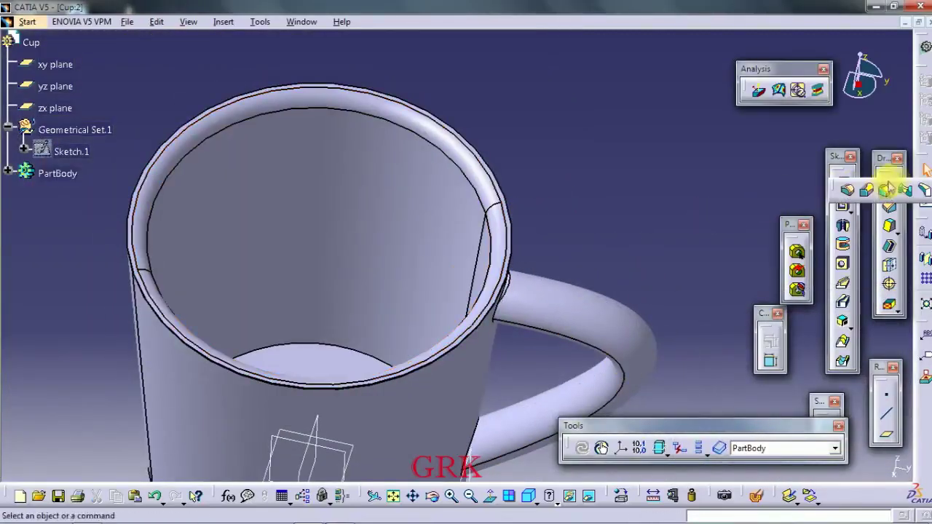
Fillet the outer rim edge at 3 mm after previewing it at 2 mm
click(857, 187)
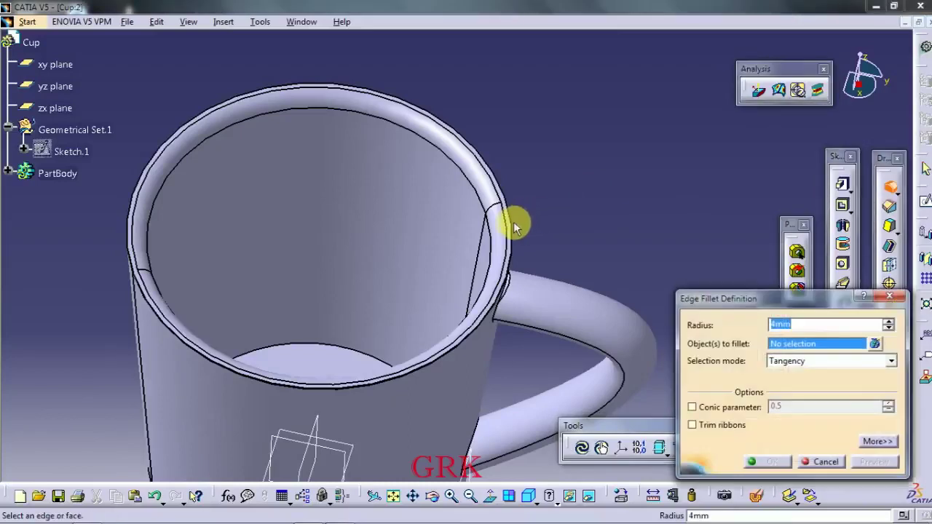
click(512, 222)
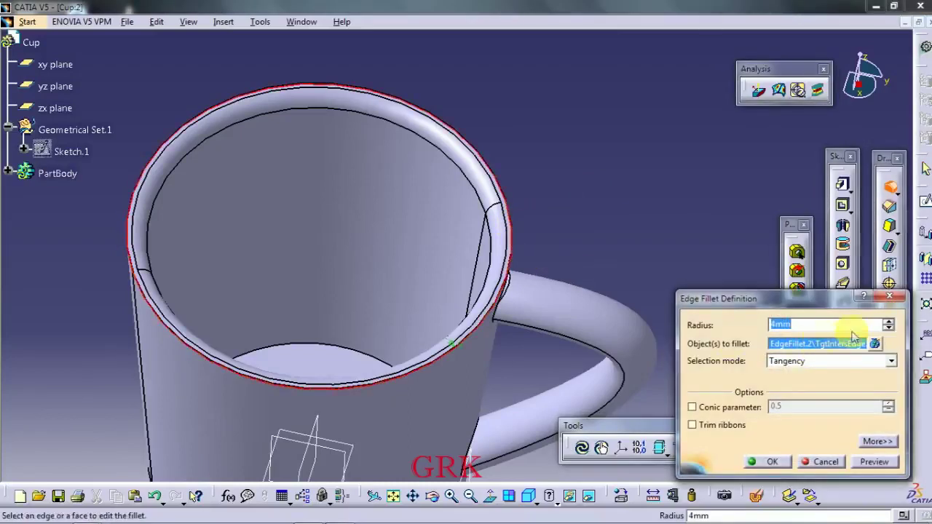
click(877, 461)
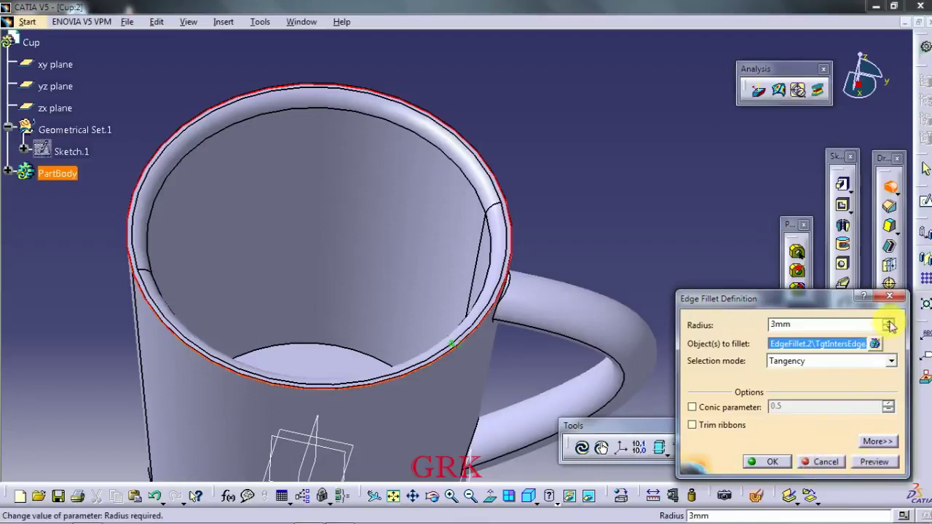
click(874, 461)
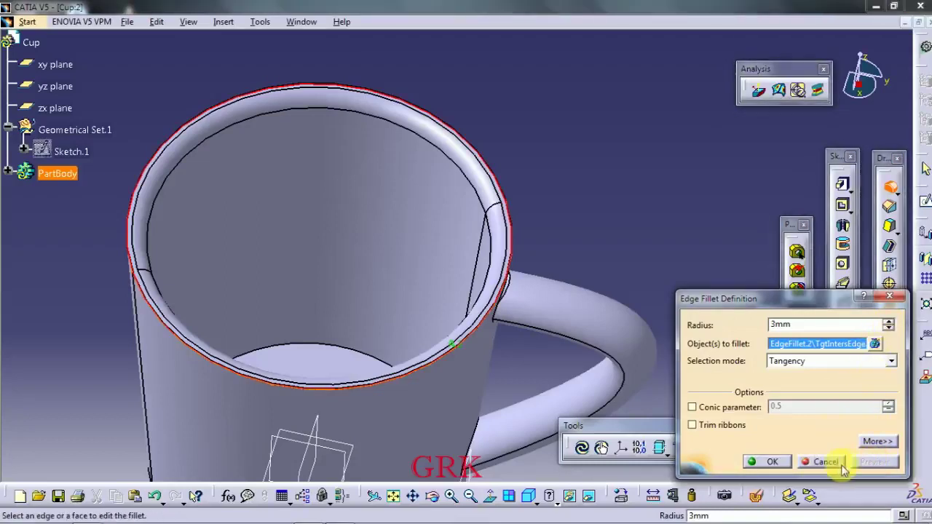
click(772, 462)
mouse_move(530, 360)
middle_down()
mouse_move(516, 357)
mouse_move(624, 291)
mouse_move(588, 218)
middle_up()
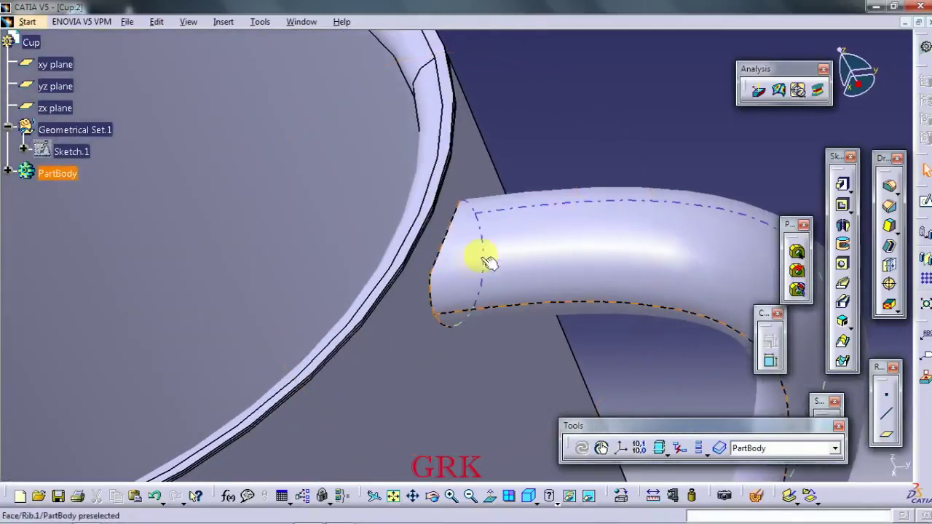
Open the cup body's pad definition twice and close it without changes
double_click(447, 129)
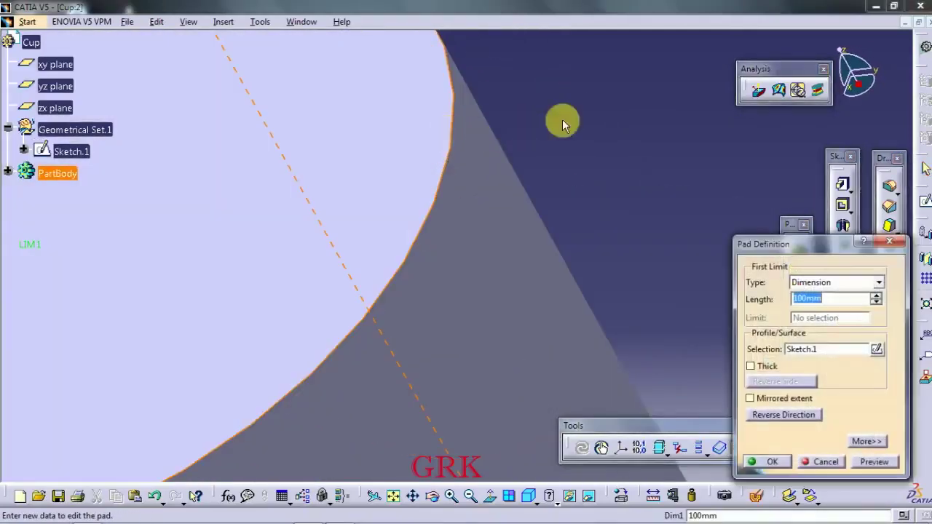
click(888, 242)
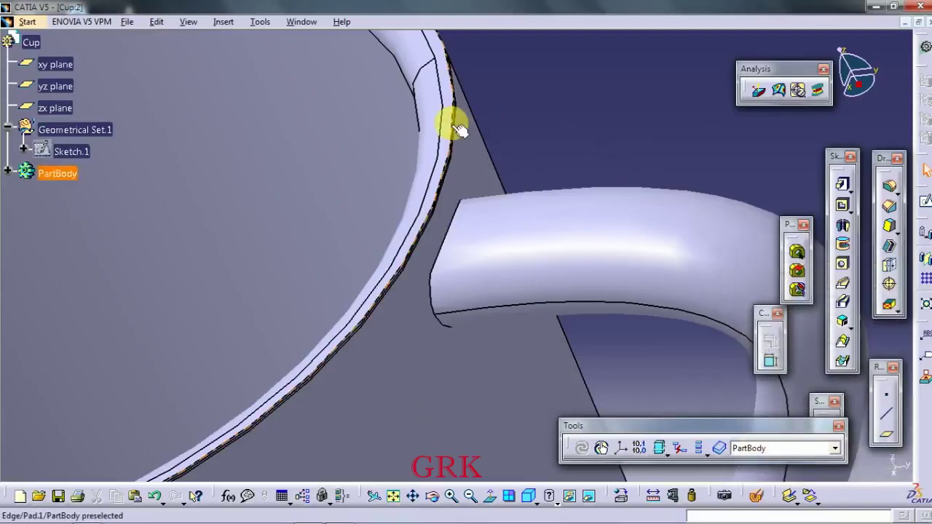
double_click(452, 128)
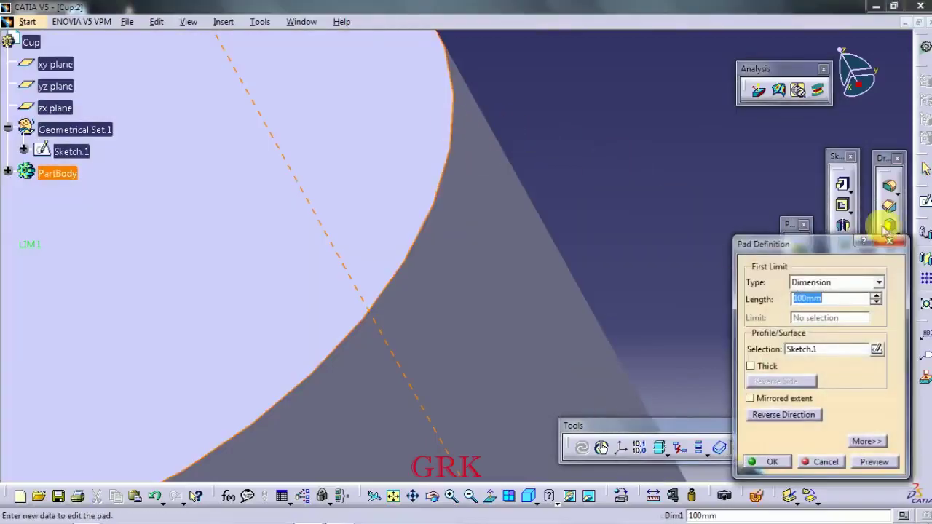
click(889, 242)
Fillet the handle-to-cup junction edge at 3.5 mm, dismissing the update errors and warnings
click(889, 186)
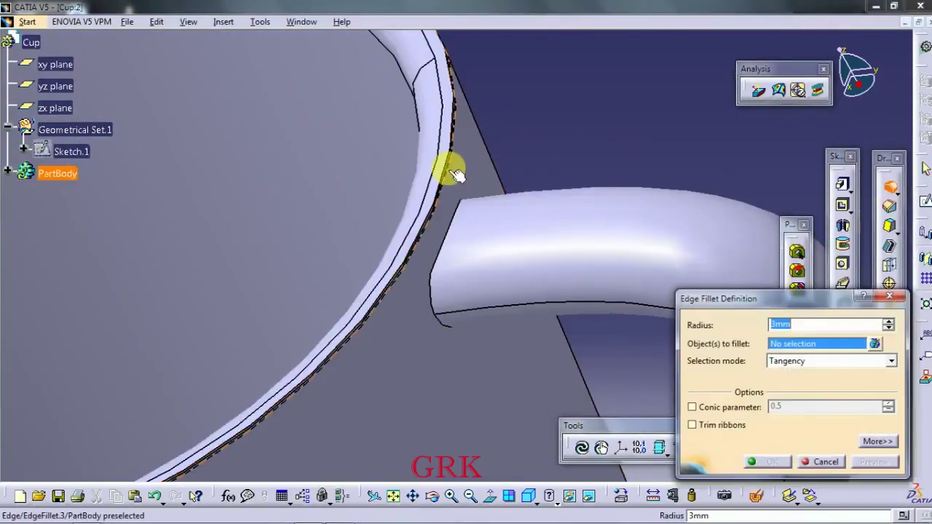
click(451, 172)
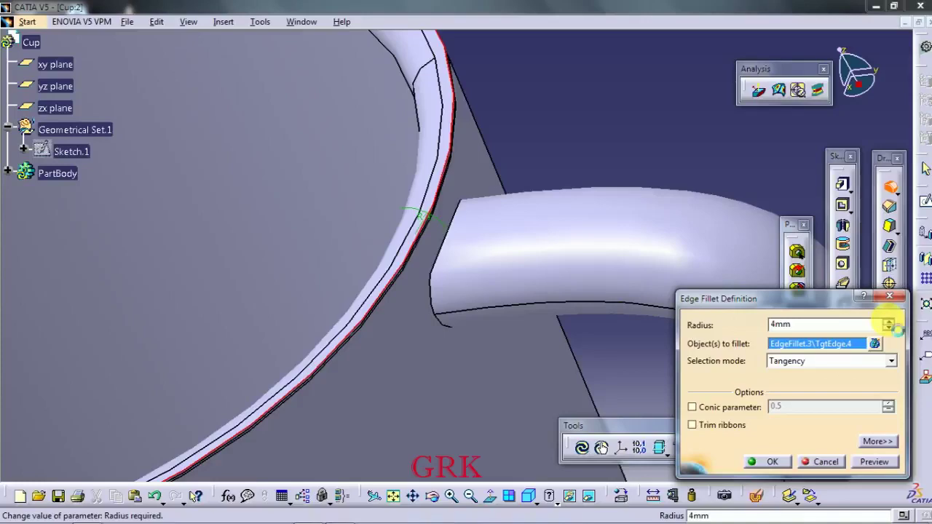
click(873, 462)
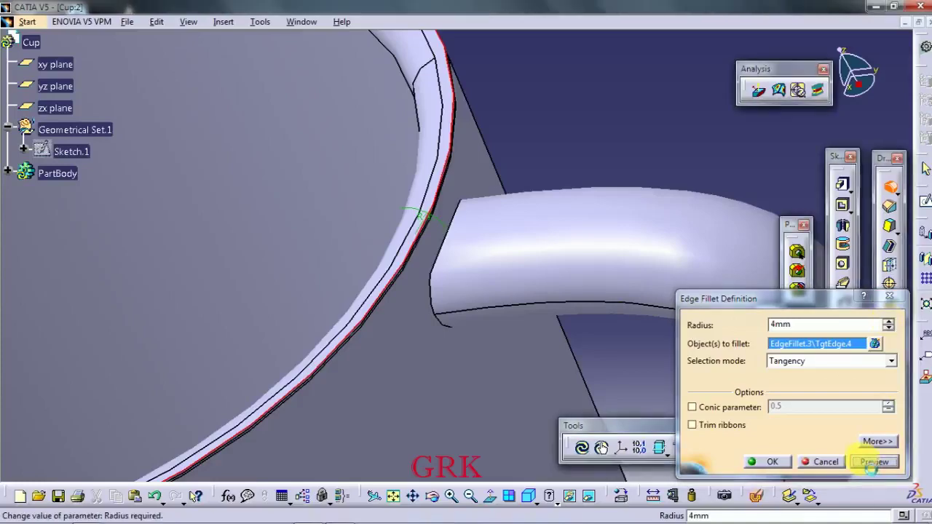
click(529, 304)
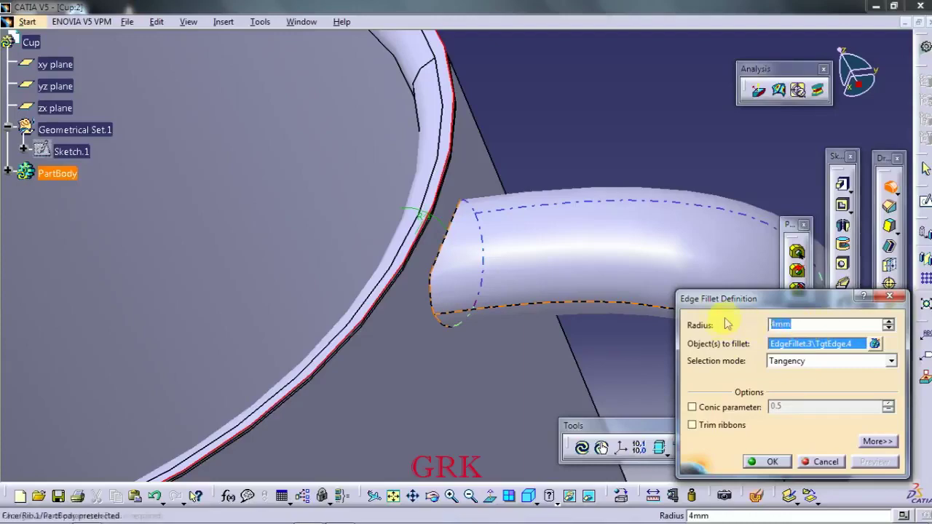
text(3.5)
key(Return)
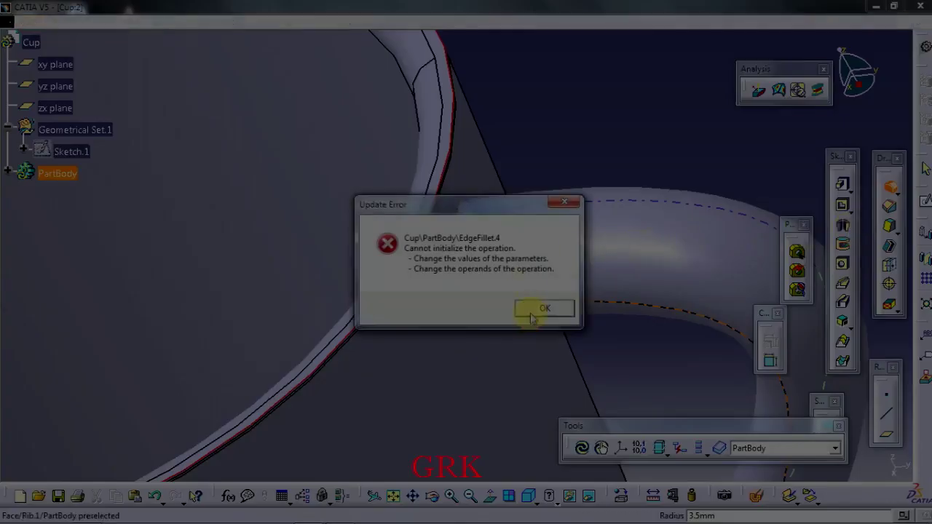
click(535, 308)
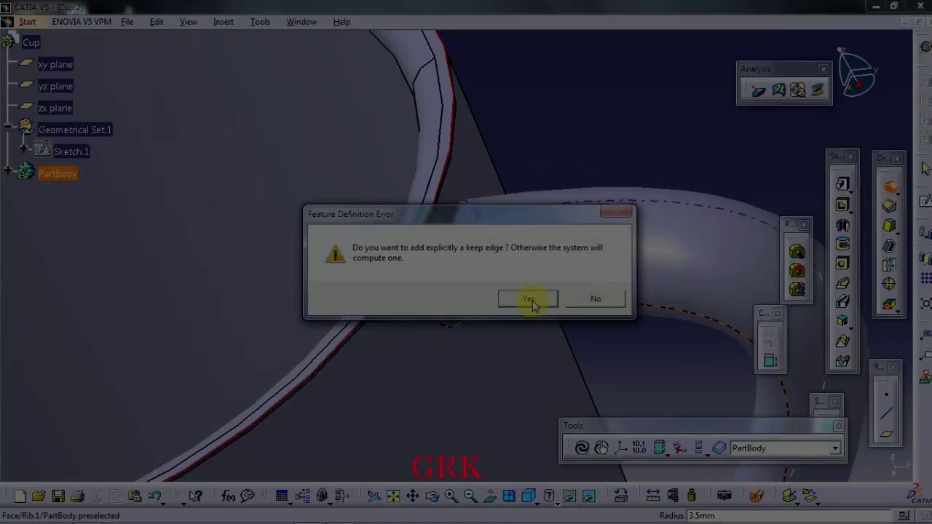
click(593, 300)
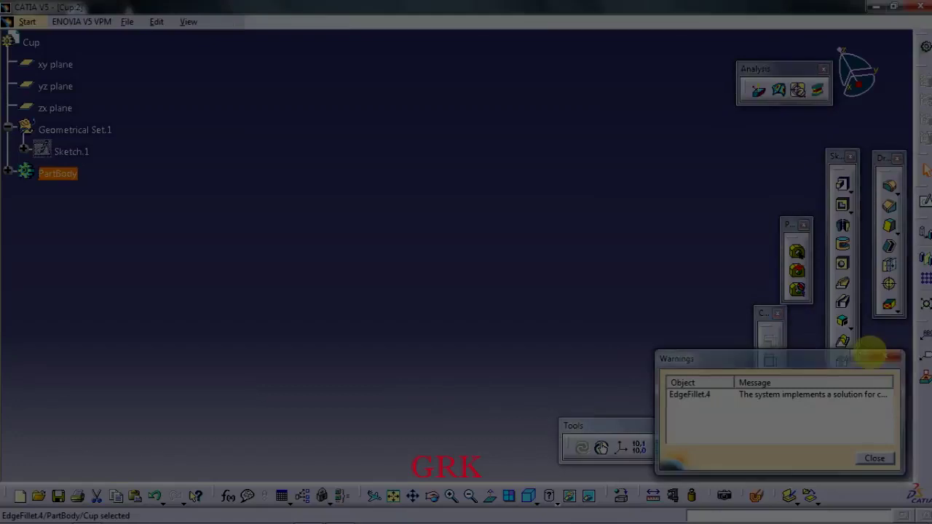
click(884, 356)
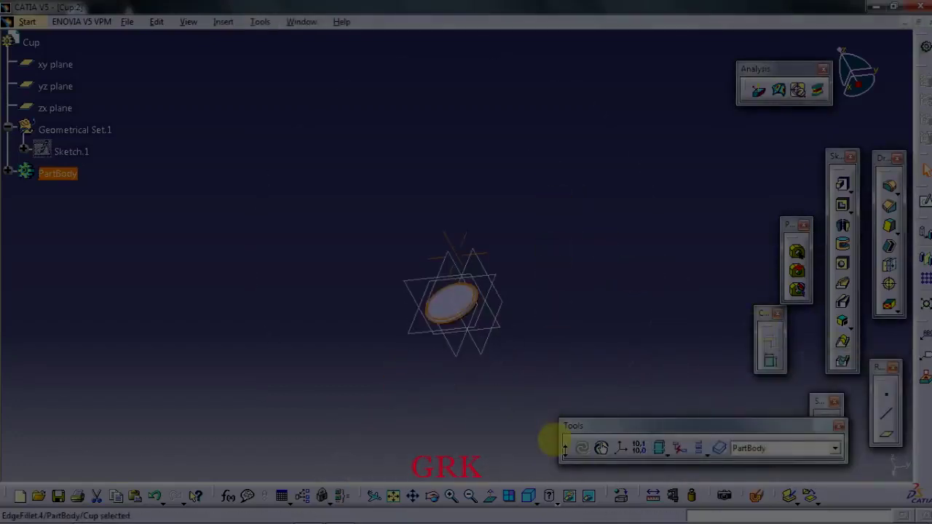
Edit EdgeFillet.1 on the rim, raising its radius from 4 mm to 5 mm
middle_drag(551, 437, 537, 381)
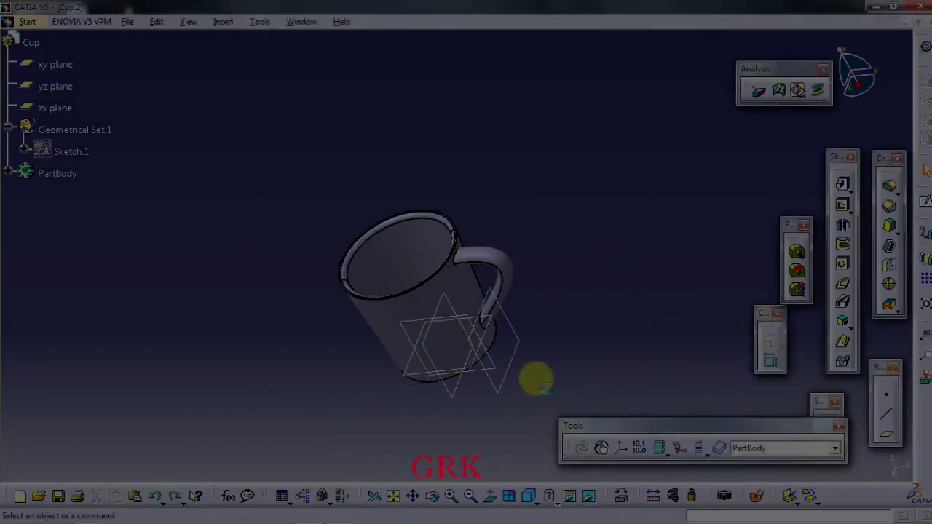
mouse_move(430, 306)
middle_down()
mouse_move(467, 212)
mouse_move(597, 114)
mouse_move(589, 155)
middle_up()
mouse_move(488, 337)
middle_down()
mouse_move(505, 267)
mouse_move(506, 286)
middle_up()
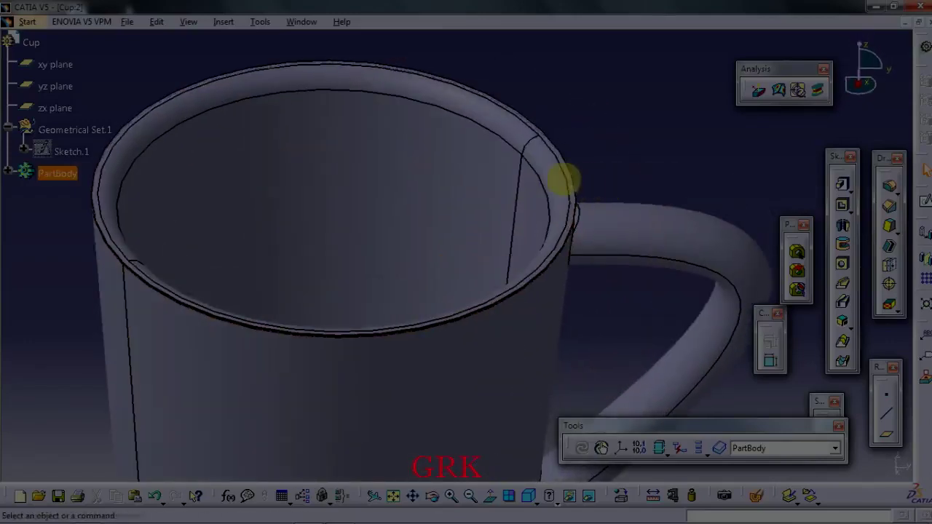
double_click(553, 178)
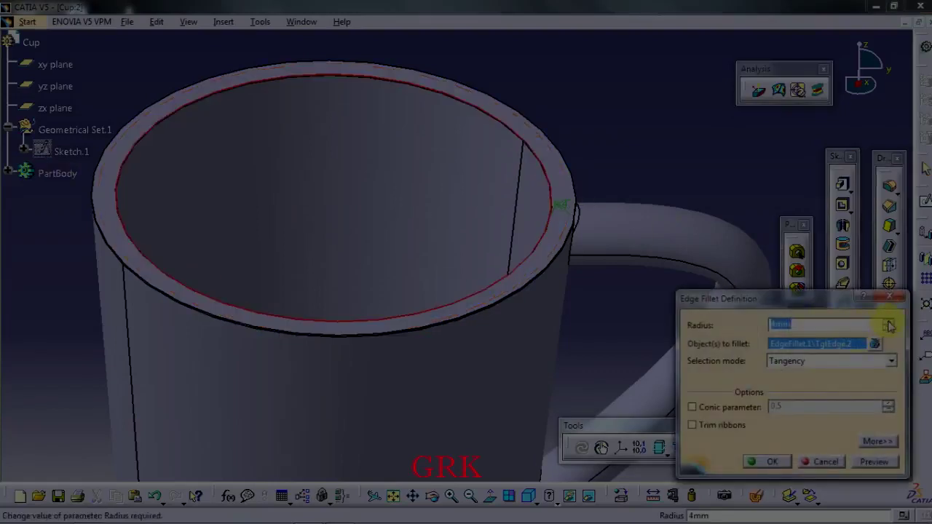
click(867, 465)
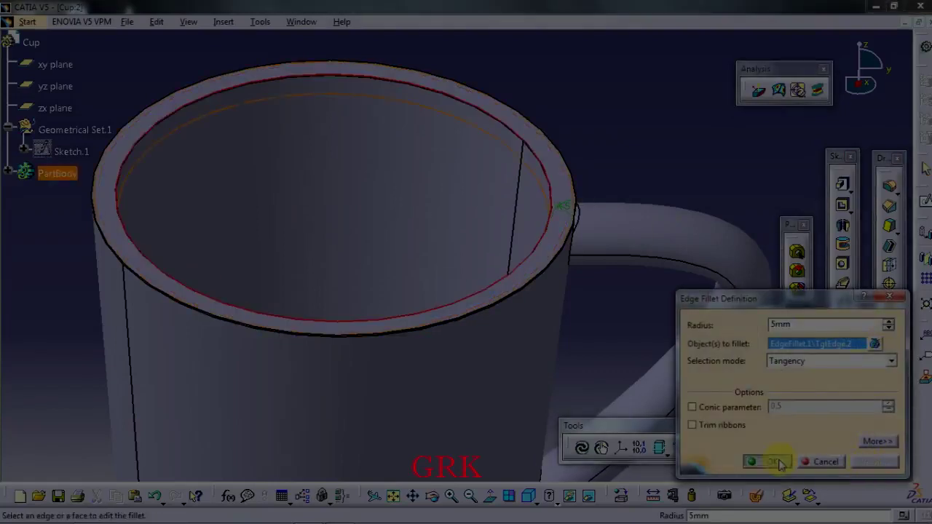
click(777, 463)
mouse_move(520, 307)
middle_down()
mouse_move(488, 341)
mouse_move(461, 295)
middle_up()
mouse_move(620, 113)
ctrl+middle_down()
mouse_move(378, 337)
mouse_move(427, 444)
ctrl+middle_up()
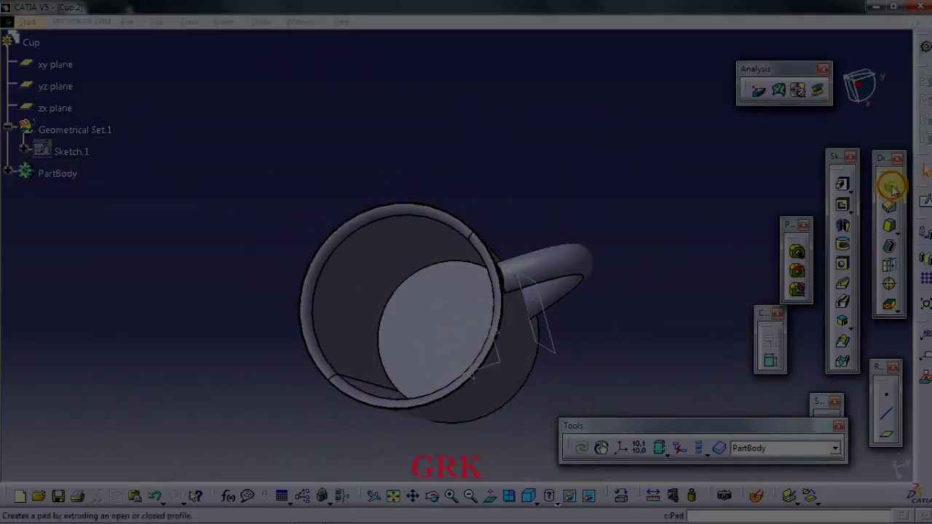
Fillet the cup's inner bottom edge with a 5 mm radius
double_click(428, 251)
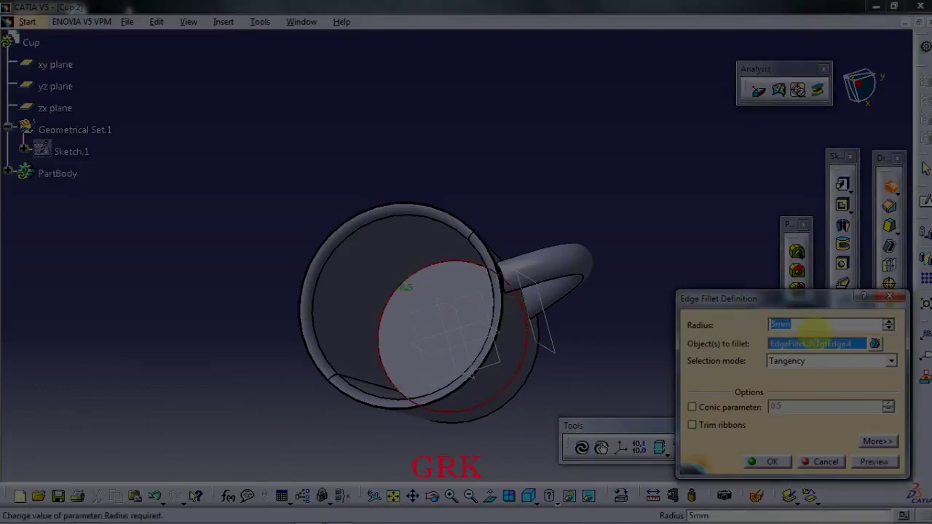
click(879, 462)
click(767, 461)
mouse_move(427, 343)
middle_down()
mouse_move(443, 218)
mouse_move(482, 131)
mouse_move(522, 178)
mouse_move(476, 328)
mouse_move(468, 328)
middle_up()
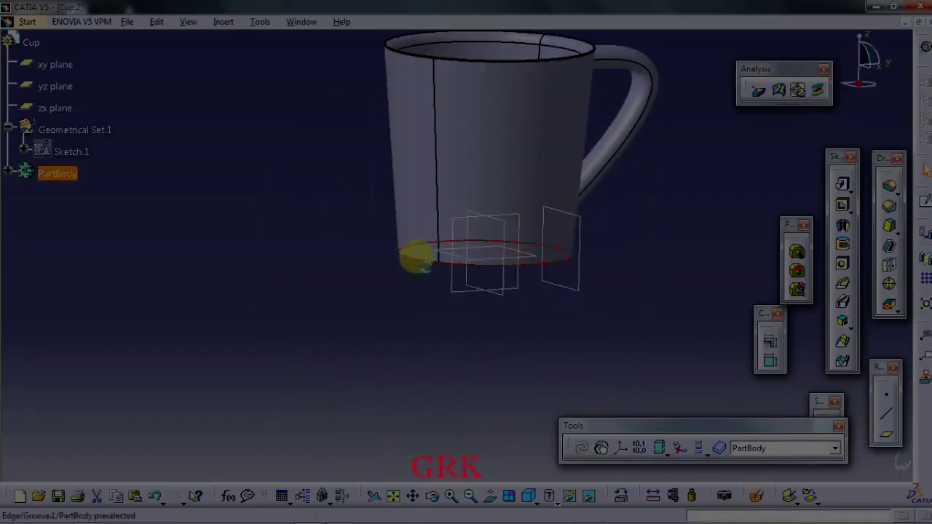
Fillet the outer base edge at 3 mm and orbit to inspect the fillets
click(889, 187)
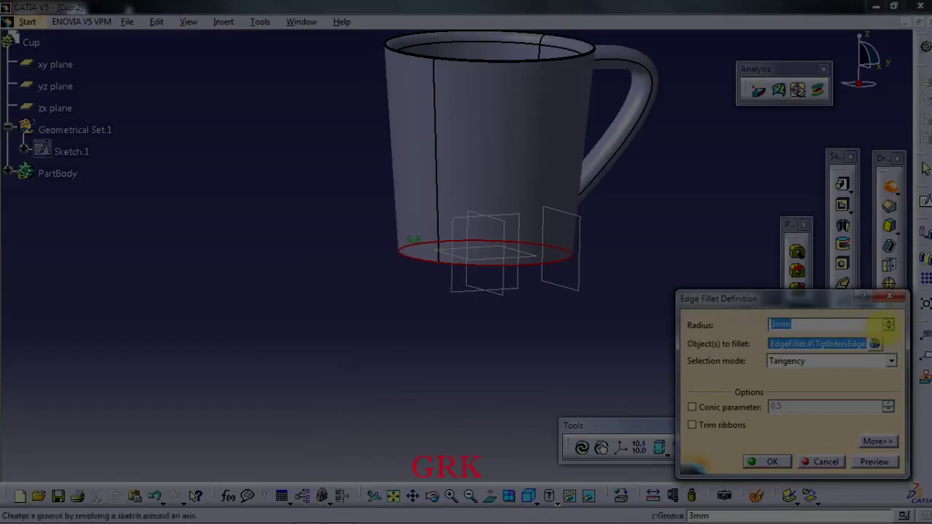
click(882, 466)
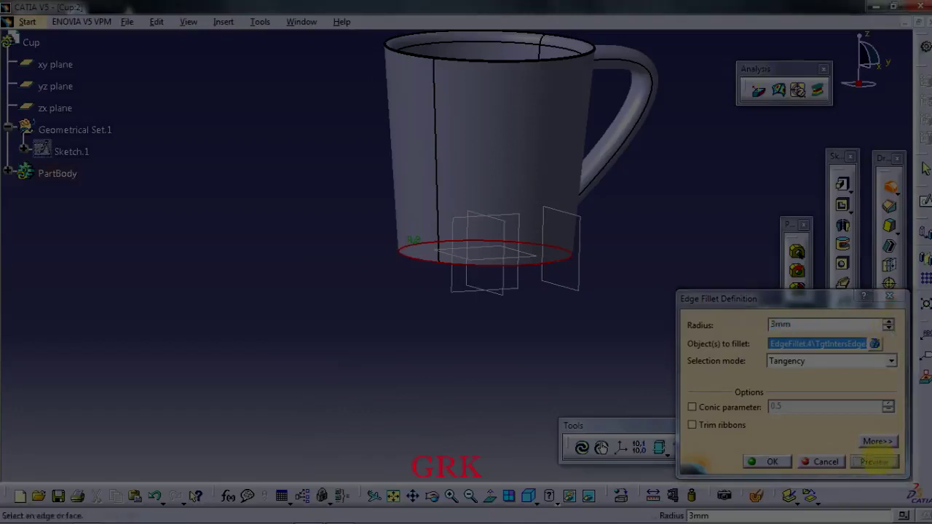
click(760, 463)
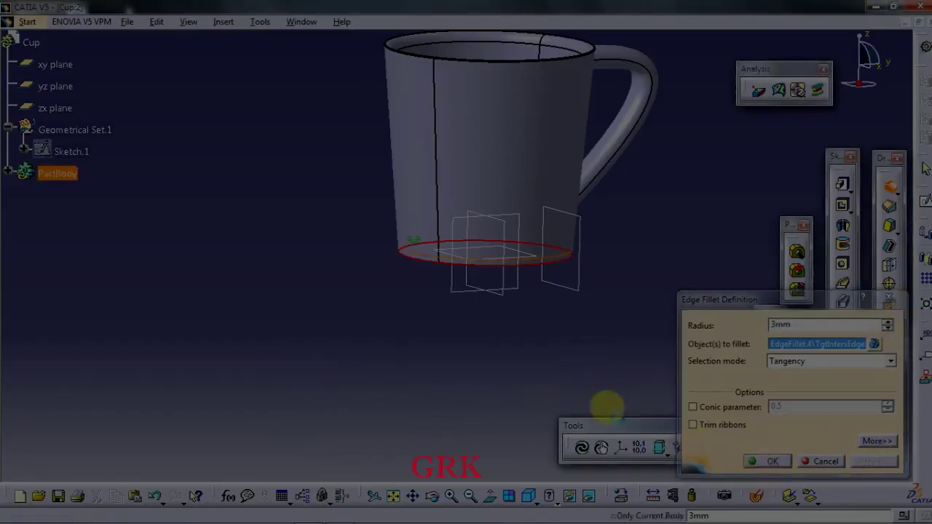
mouse_move(607, 203)
middle_down()
mouse_move(557, 189)
mouse_move(520, 160)
middle_up()
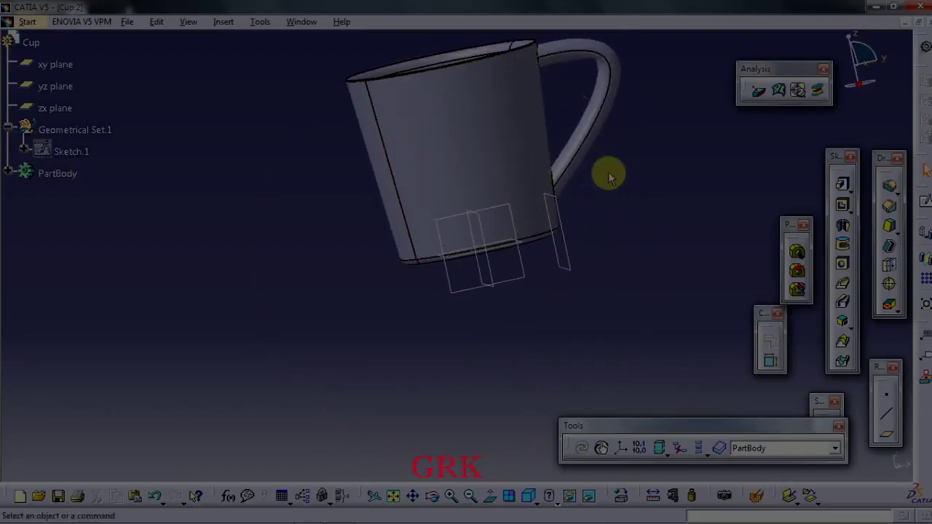
mouse_move(500, 254)
middle_down()
mouse_move(574, 329)
mouse_move(545, 431)
mouse_move(432, 337)
mouse_move(558, 199)
middle_up()
mouse_move(586, 164)
middle_down()
mouse_move(426, 114)
mouse_move(353, 114)
mouse_move(385, 131)
mouse_move(398, 177)
mouse_move(521, 162)
mouse_move(519, 218)
mouse_move(505, 241)
mouse_move(511, 287)
mouse_move(461, 378)
mouse_move(442, 370)
mouse_move(441, 281)
mouse_move(454, 261)
mouse_move(458, 183)
mouse_move(477, 150)
middle_up()
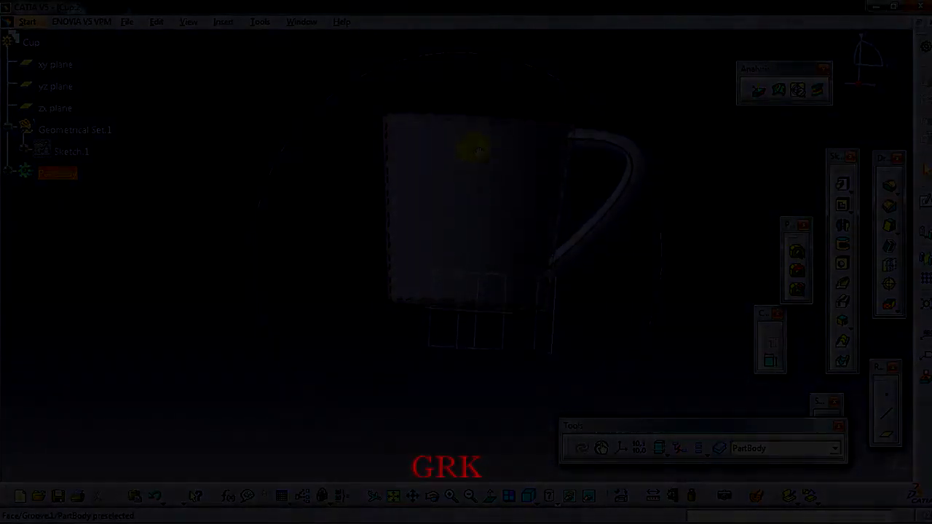